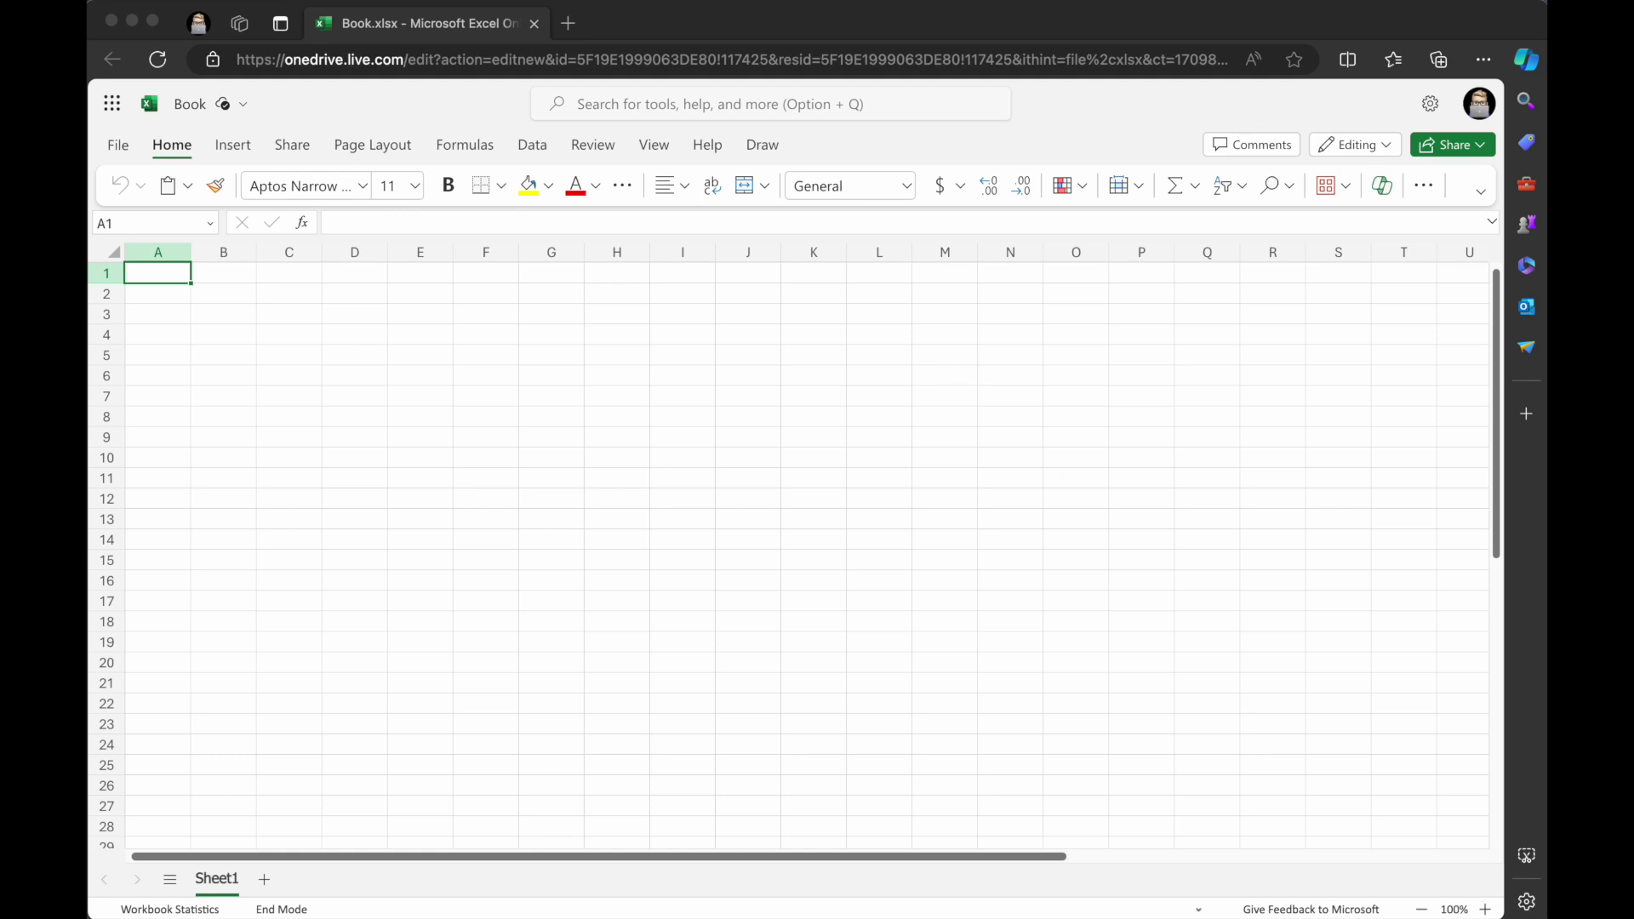
Open the Copilot pane from the Home ribbon beside the blank workbook
left_click(1386, 191)
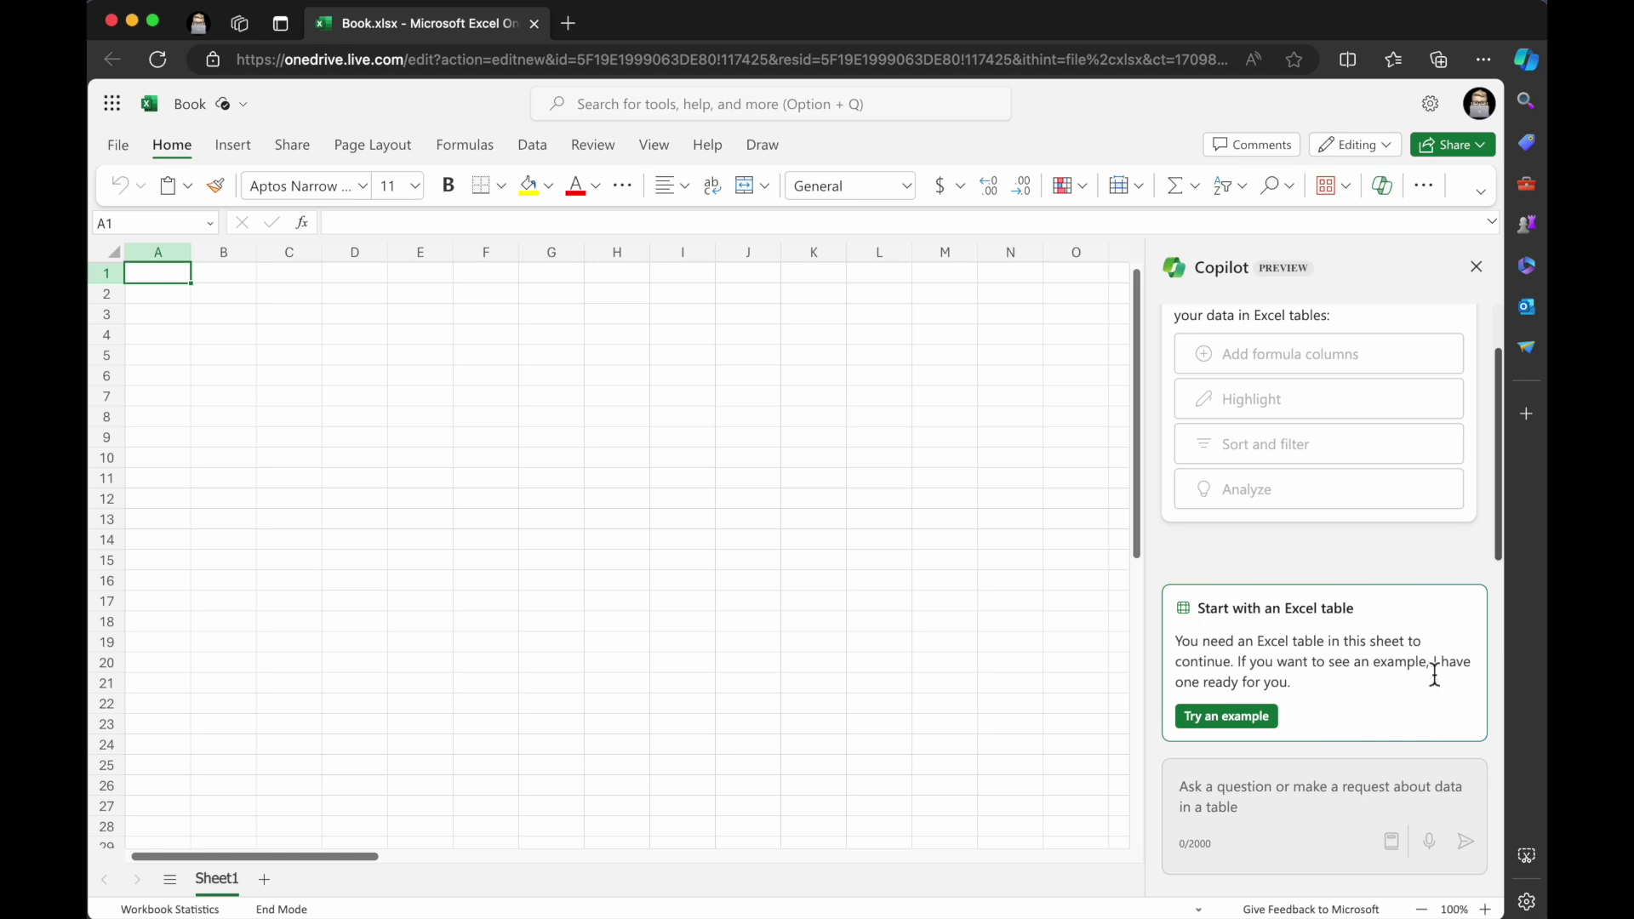
left_click(1261, 725)
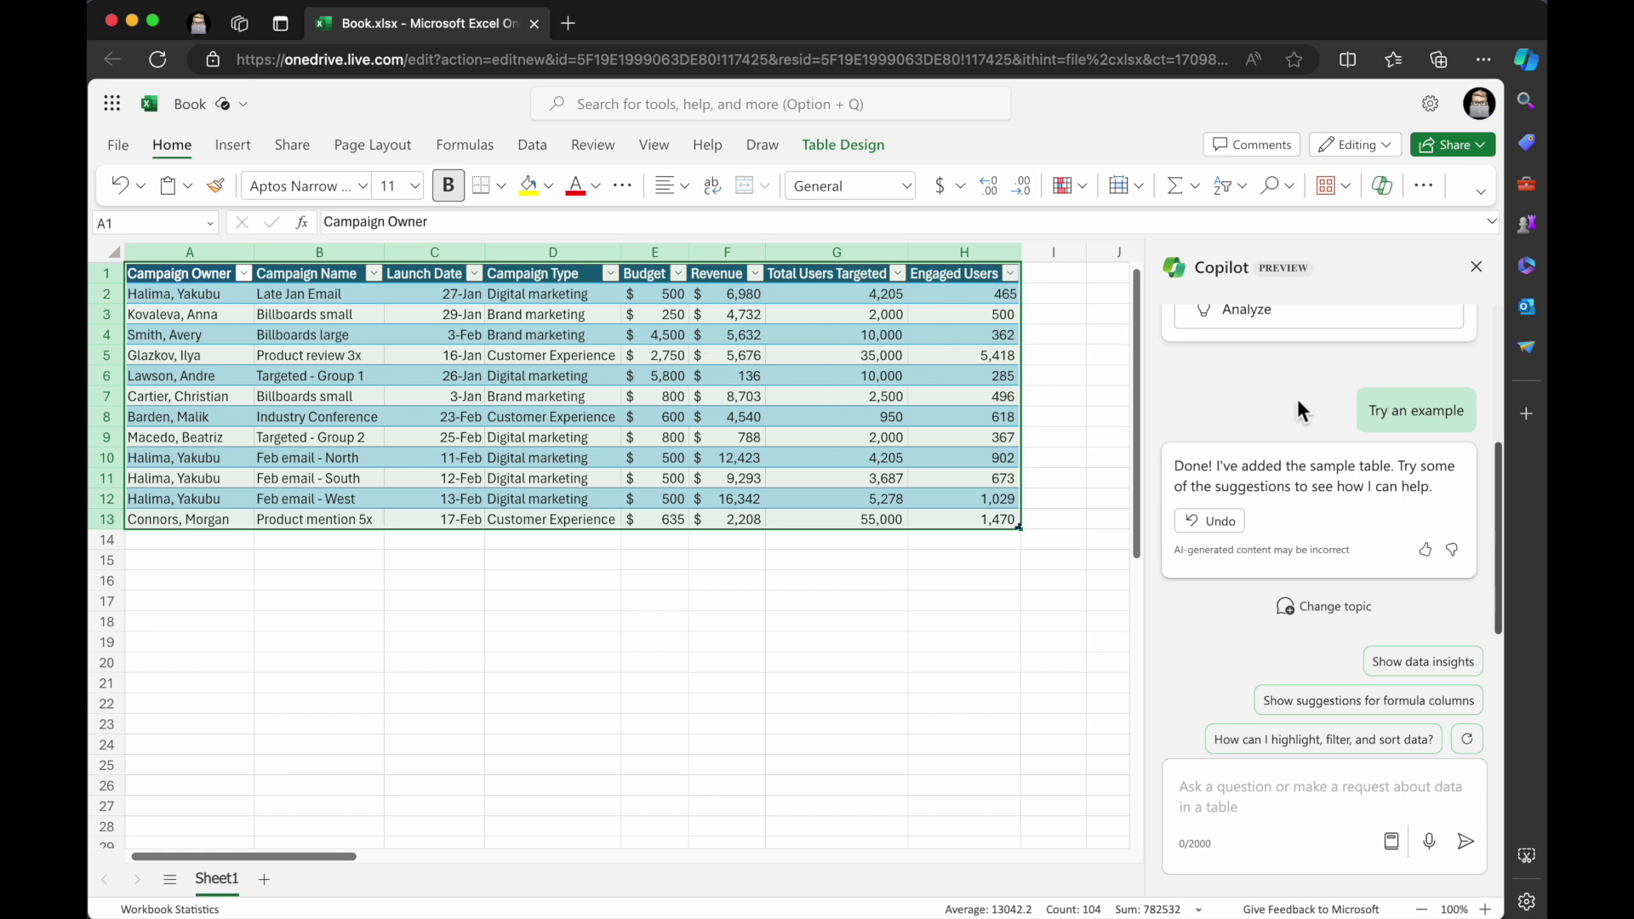
Ask Copilot for formula-column suggestions for the sample campaign table
scroll(1291, 503, "up", 3)
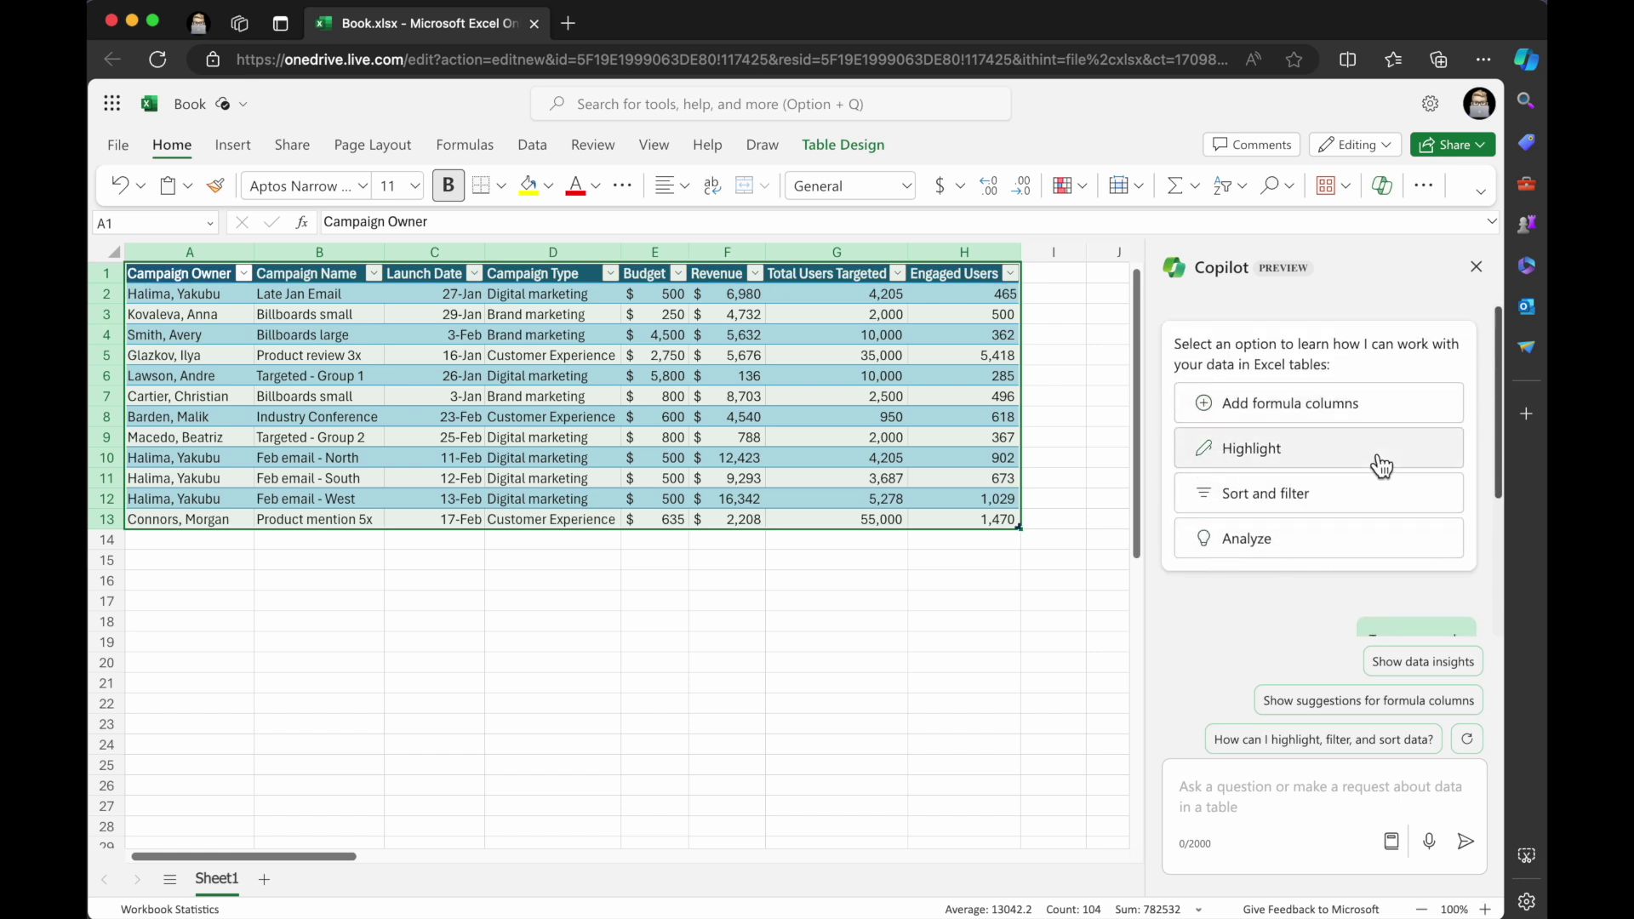
left_click(1325, 408)
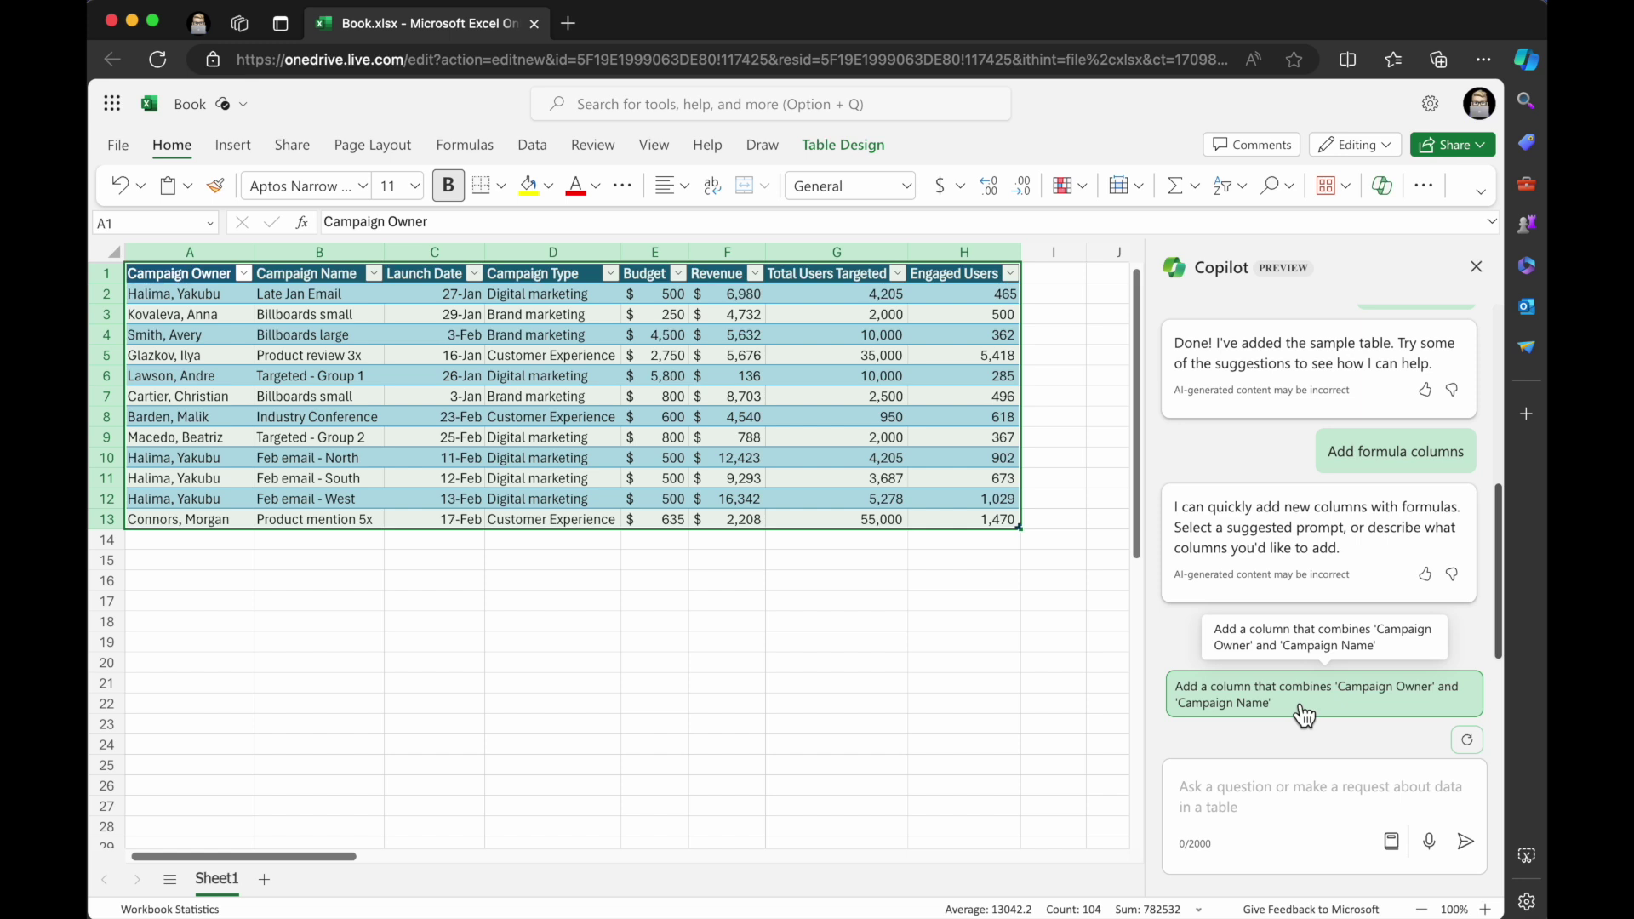
Refresh Copilot's suggested prompts and ask it about Highlight and Sort and filter options
left_click(1469, 742)
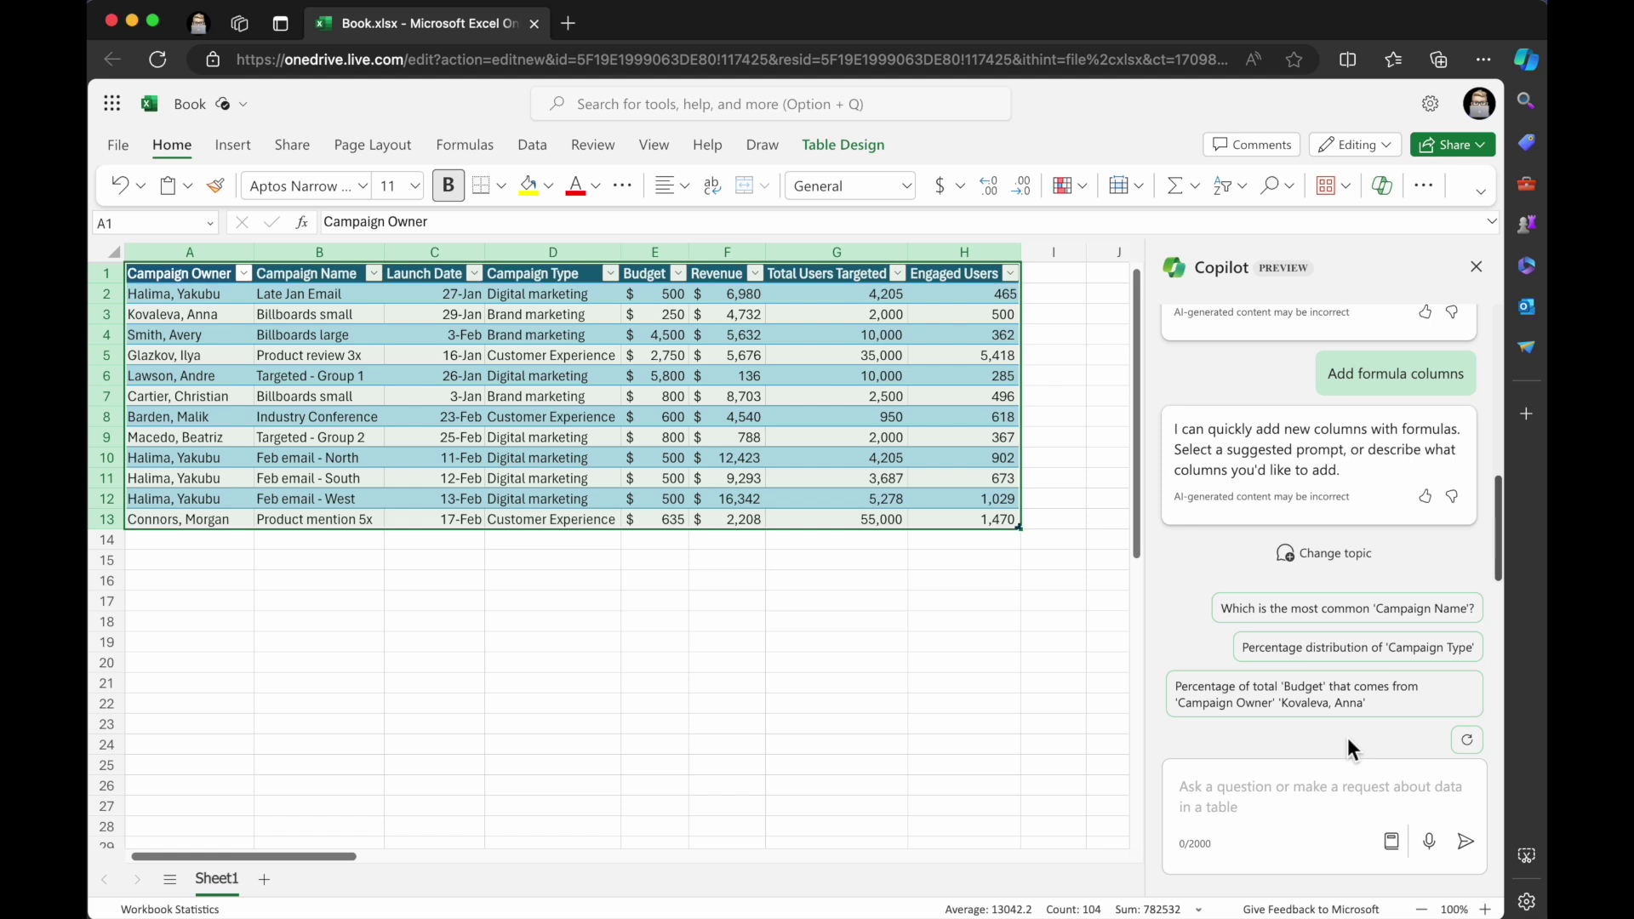
scroll(1298, 438, "up", 3)
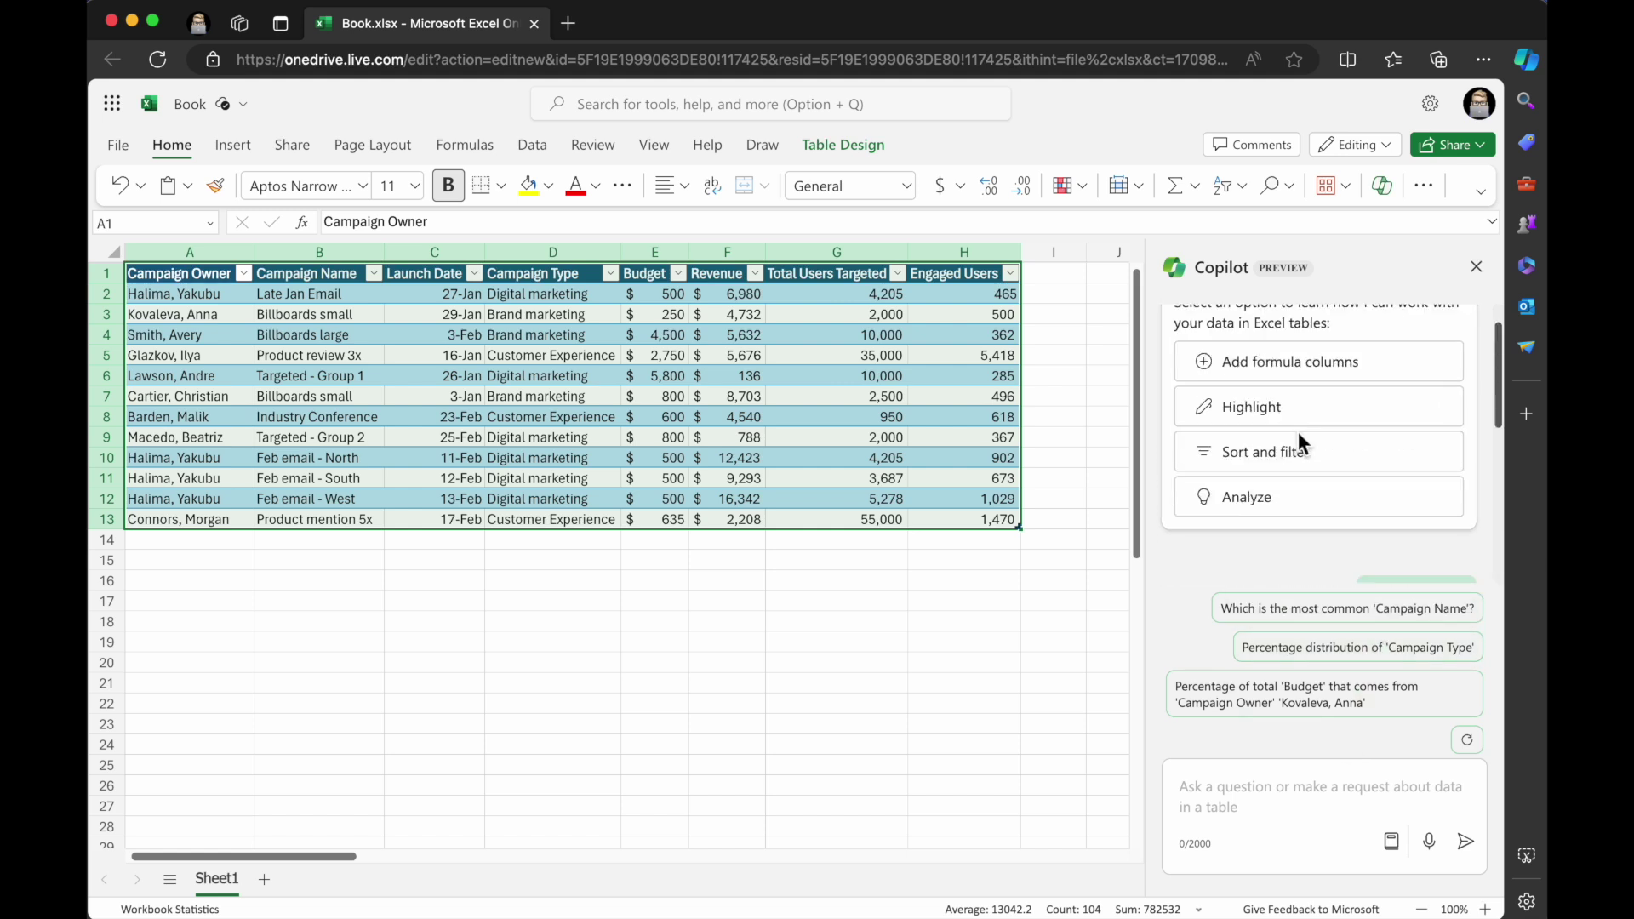
scroll(1299, 434, "up", 1)
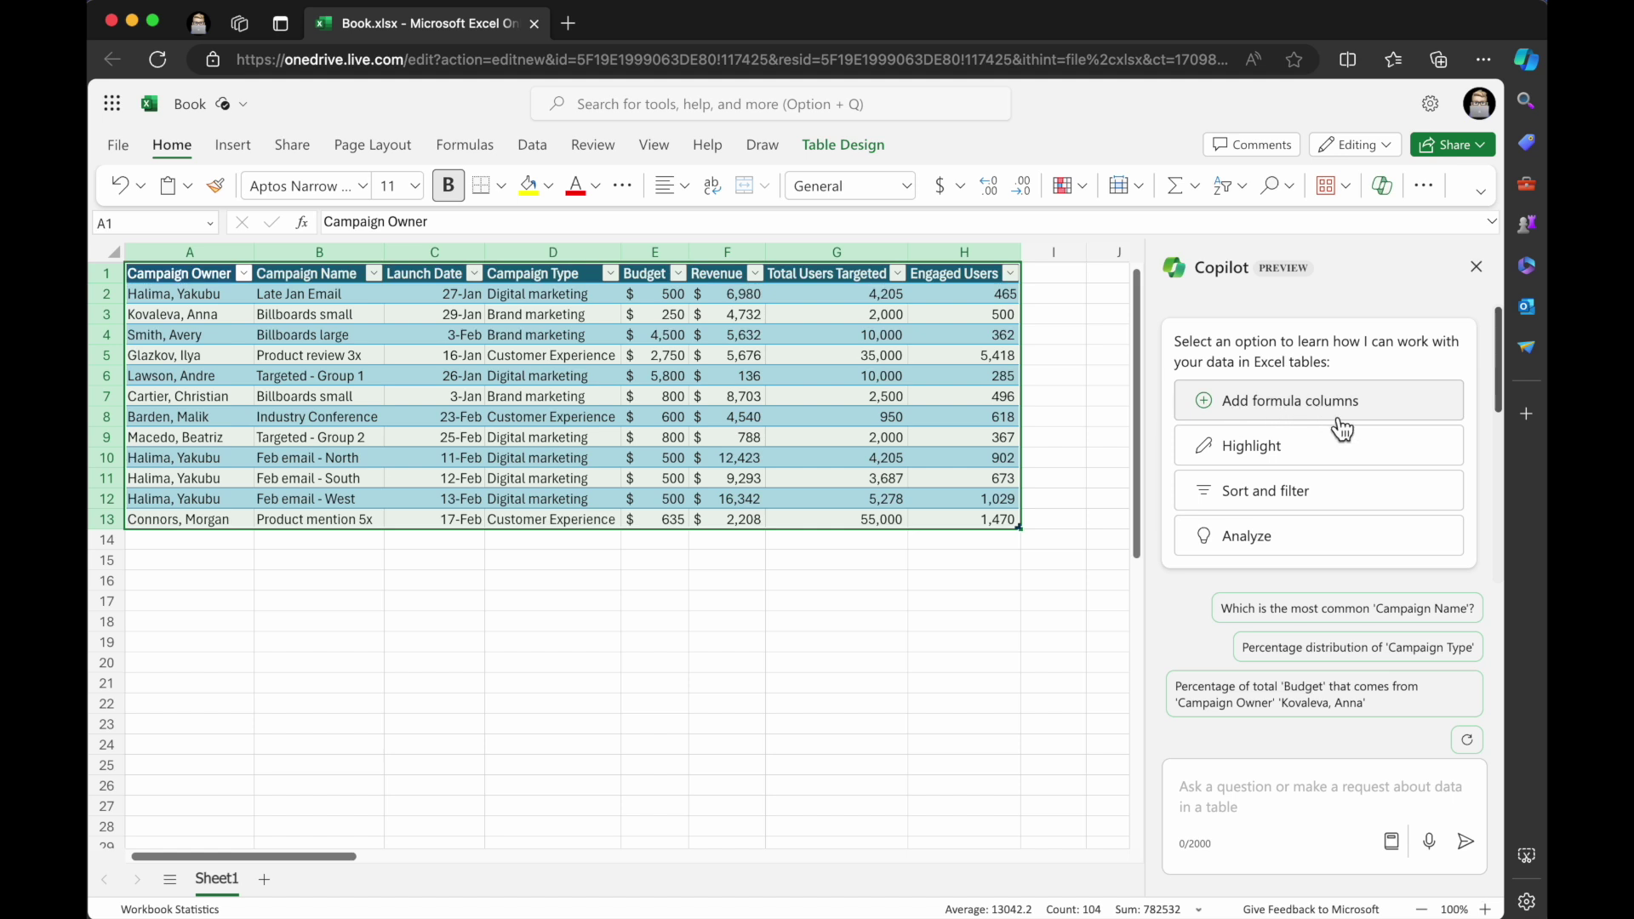
left_click(1268, 446)
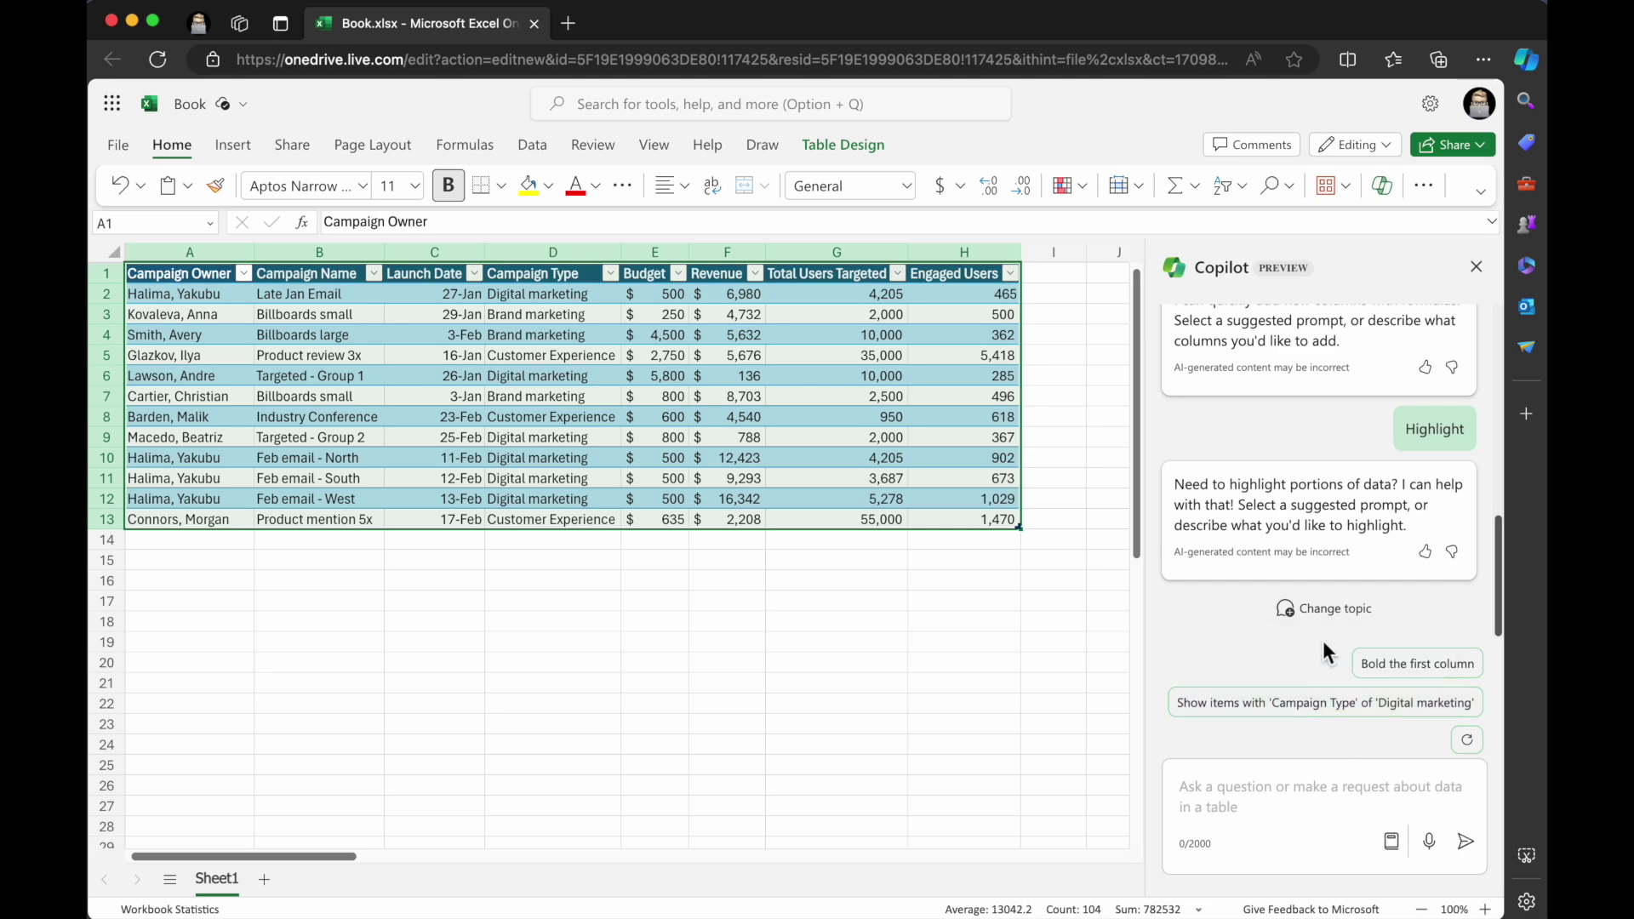
scroll(1272, 442, "up", 5)
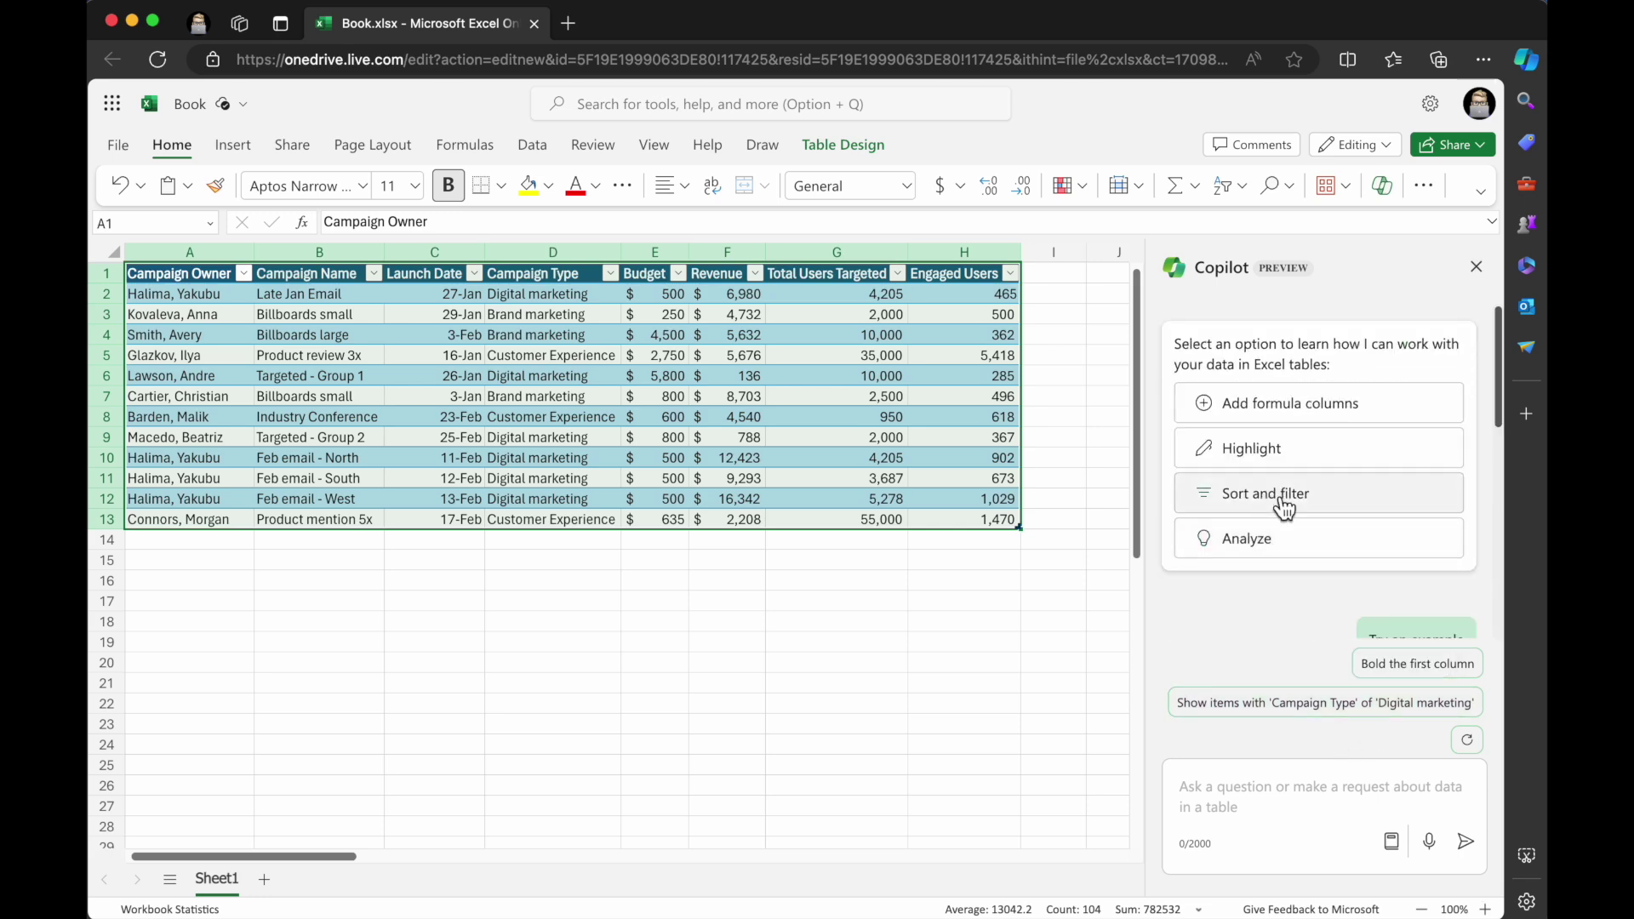
left_click(1284, 502)
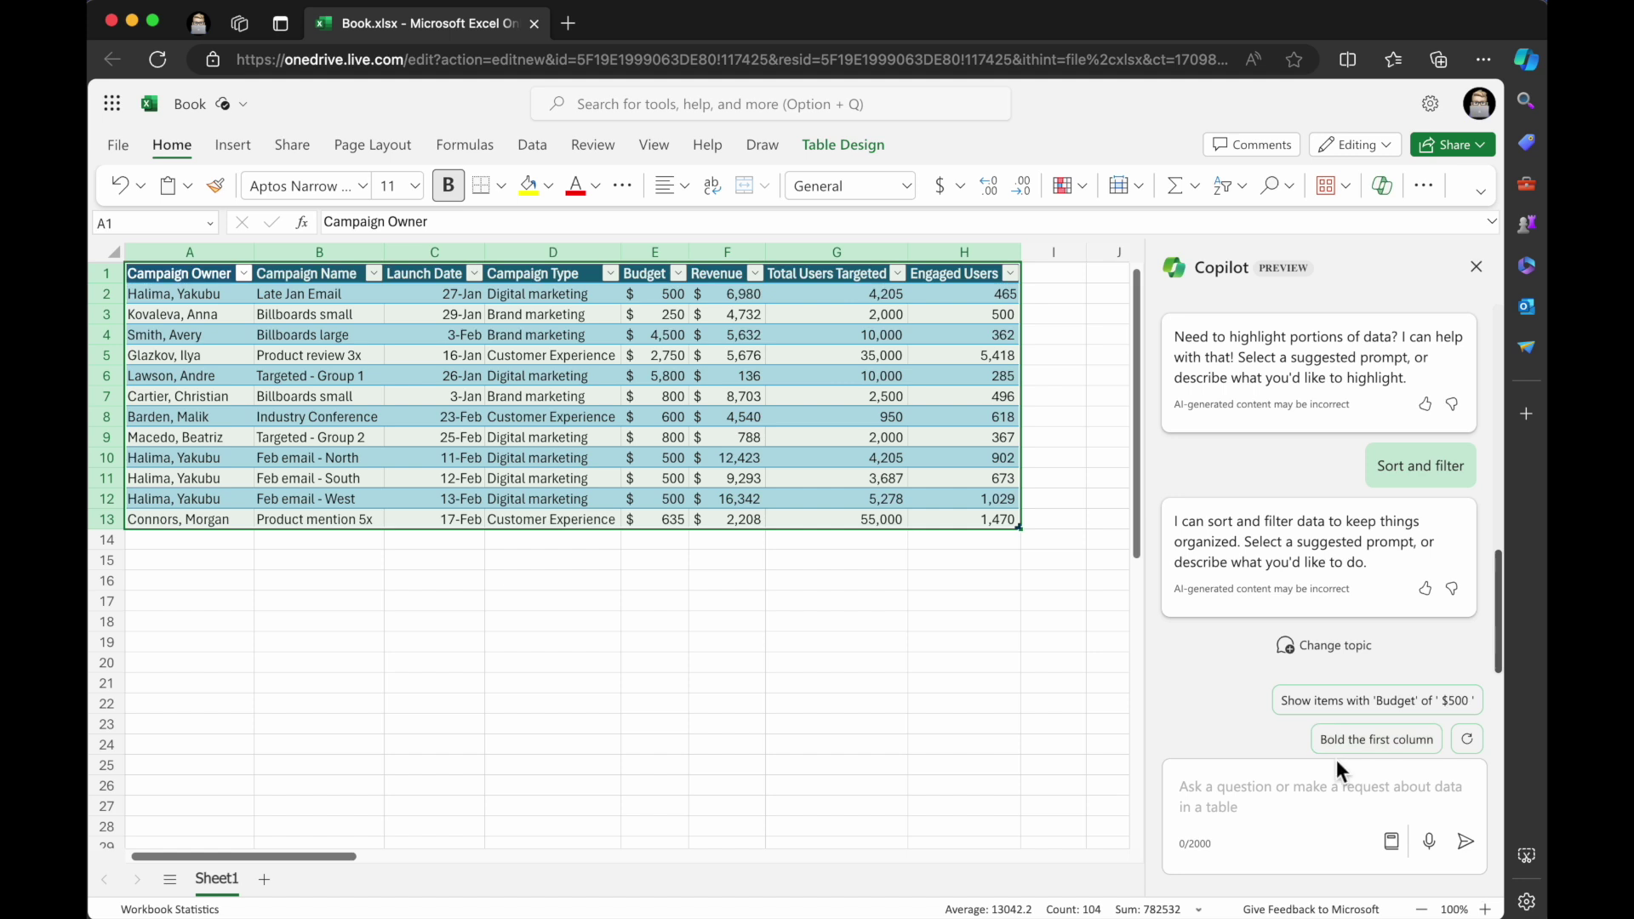
Start a new Copilot topic to get Analyze prompts, such as counting Digital marketing campaigns
left_click(1298, 601)
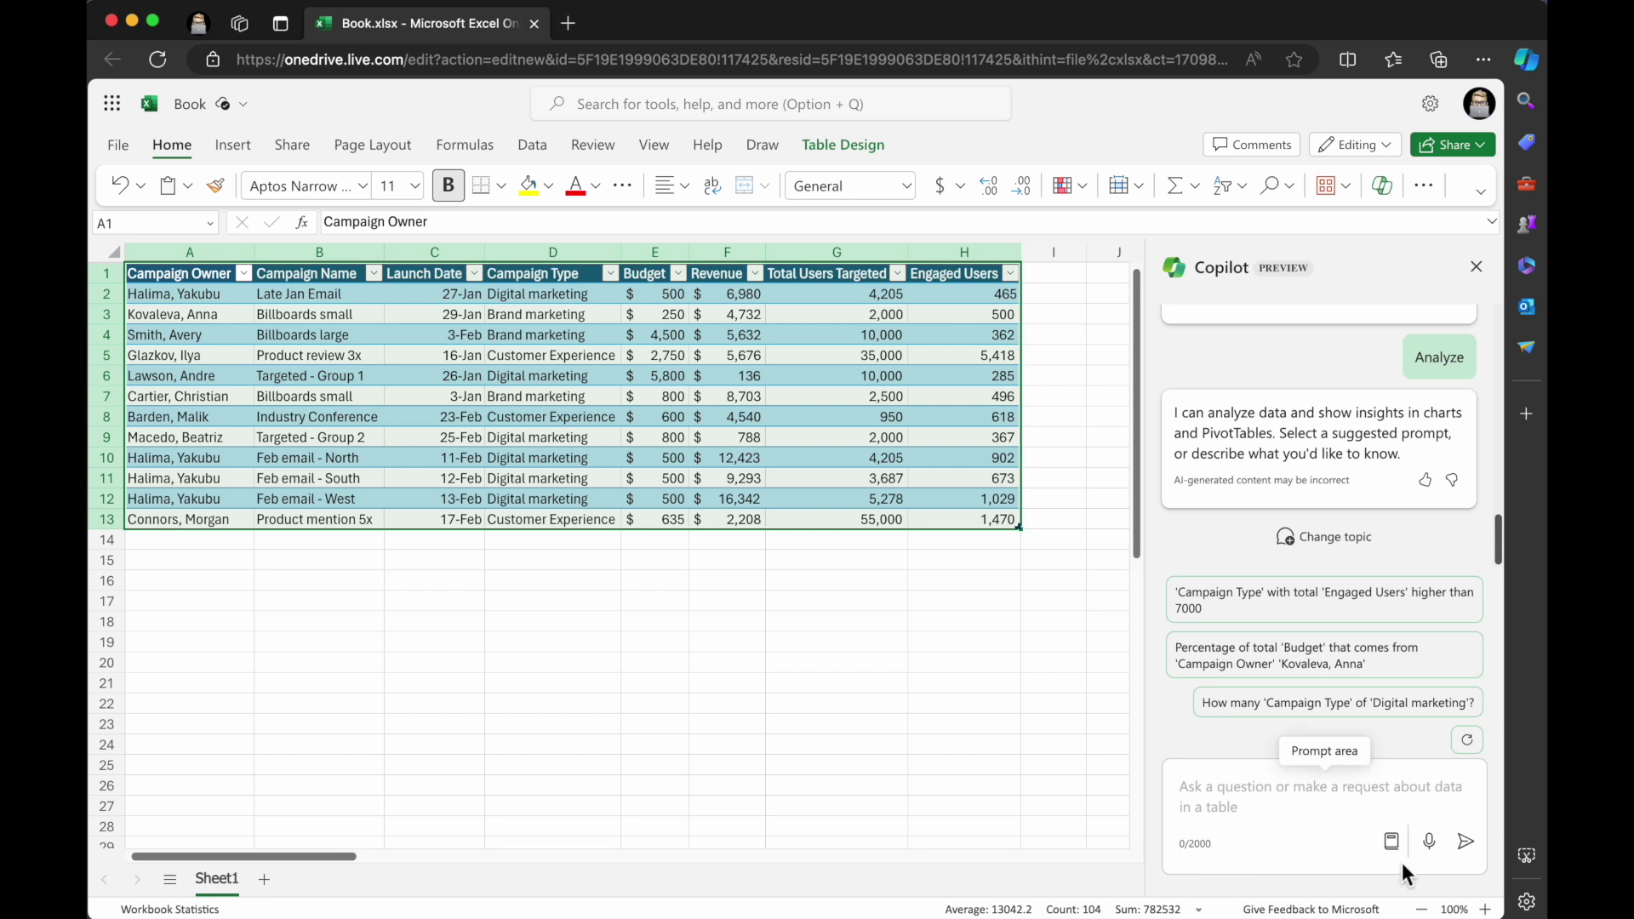
left_click(1301, 800)
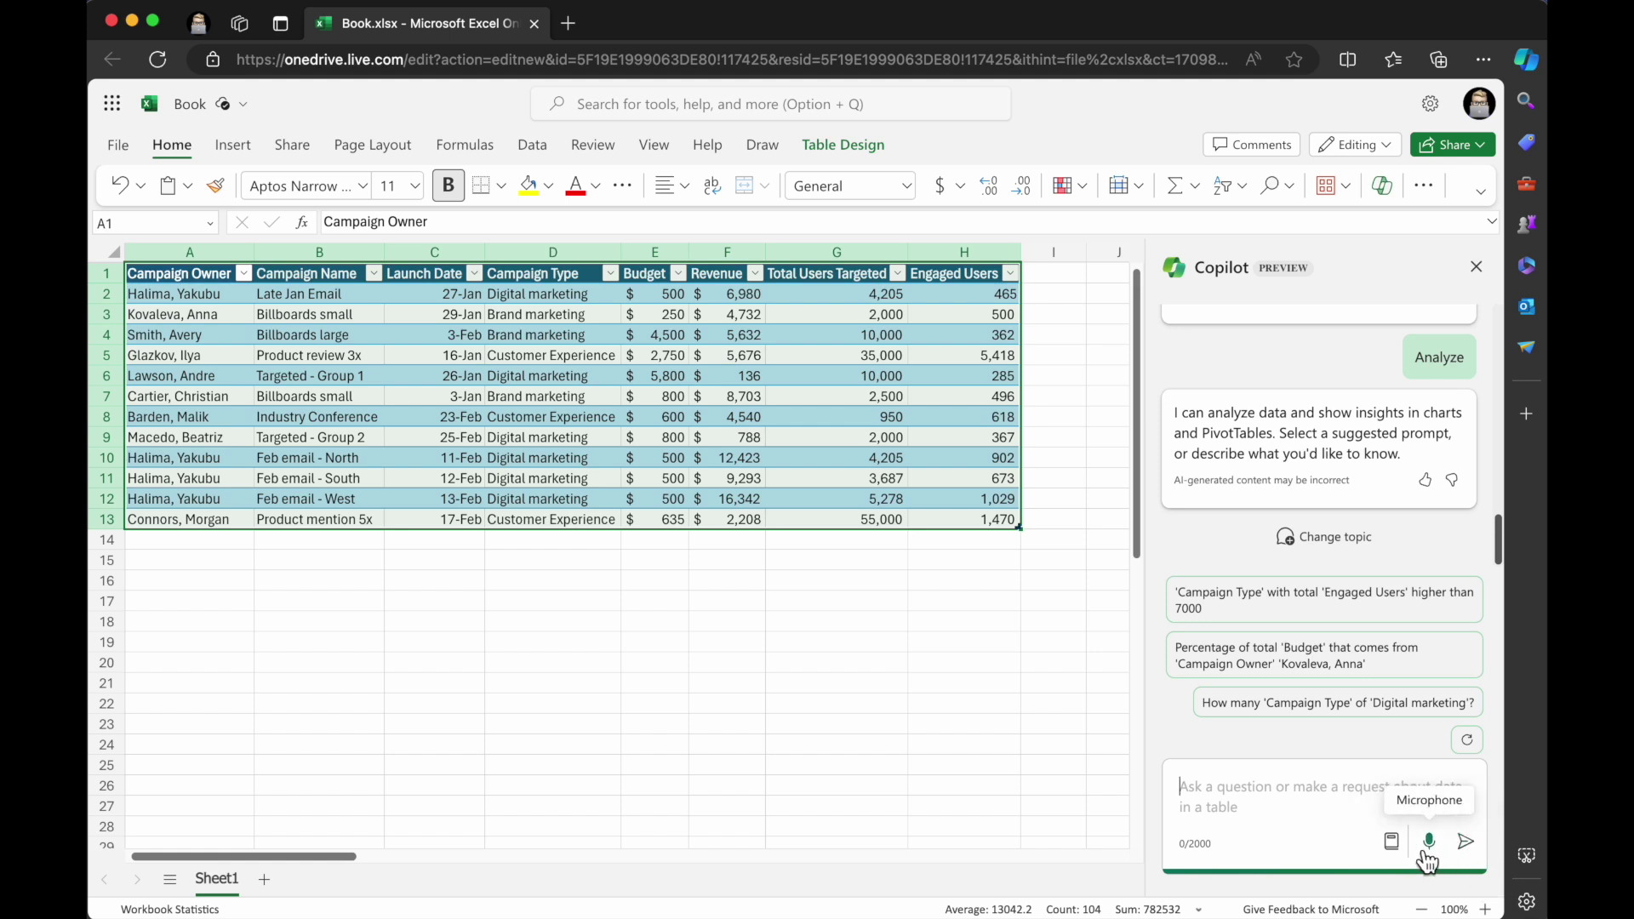
left_click(1392, 842)
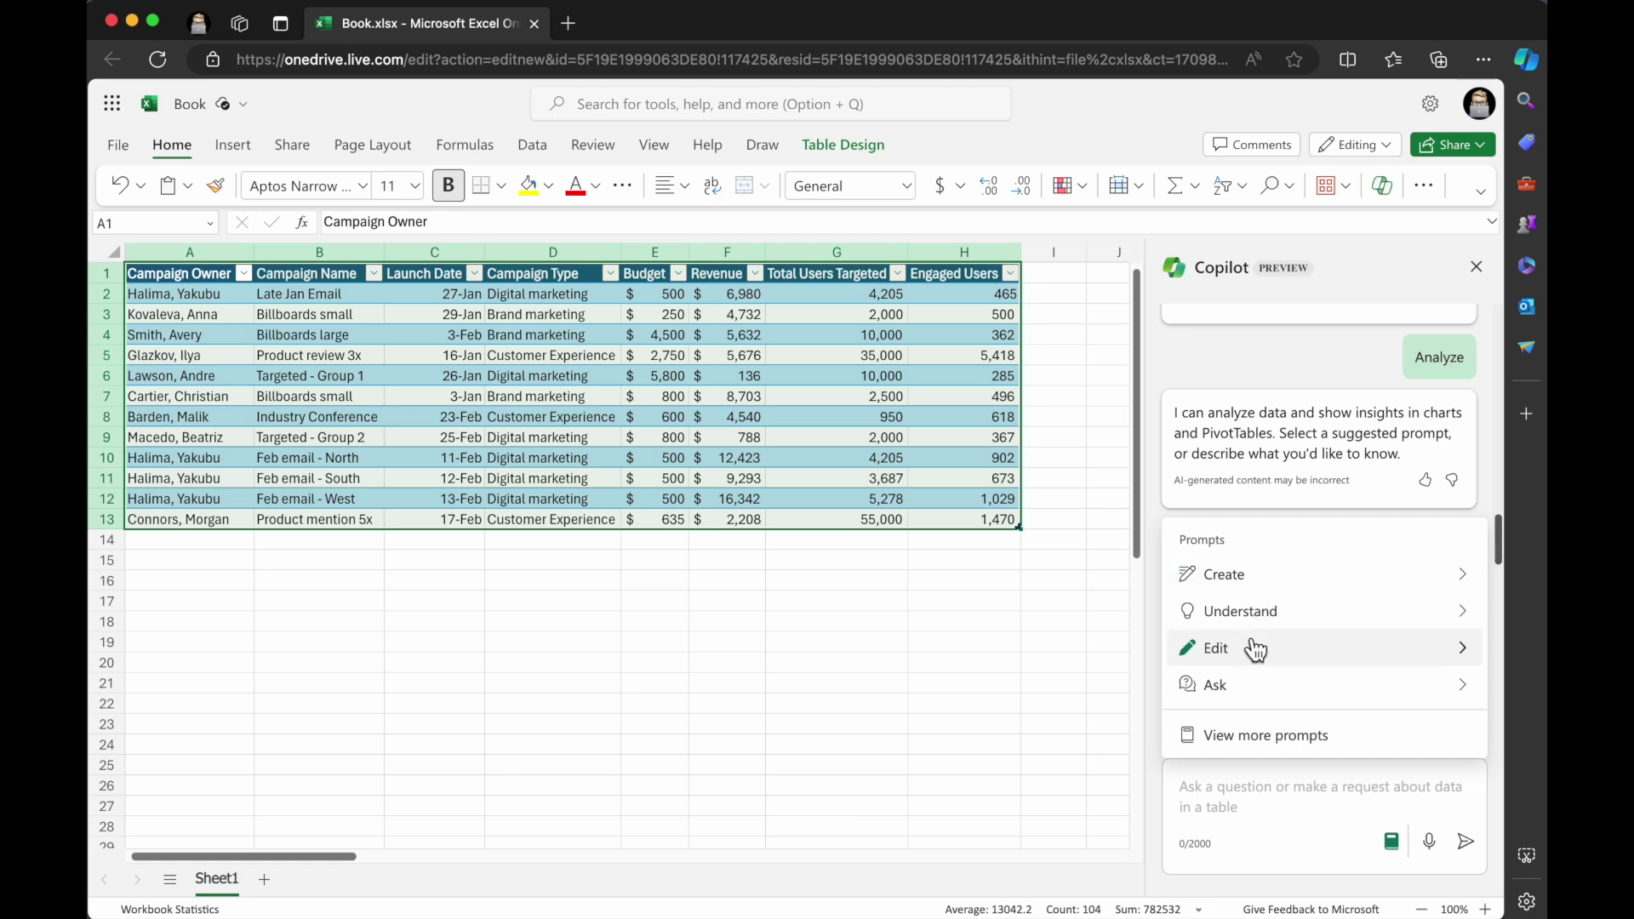
left_click(1301, 736)
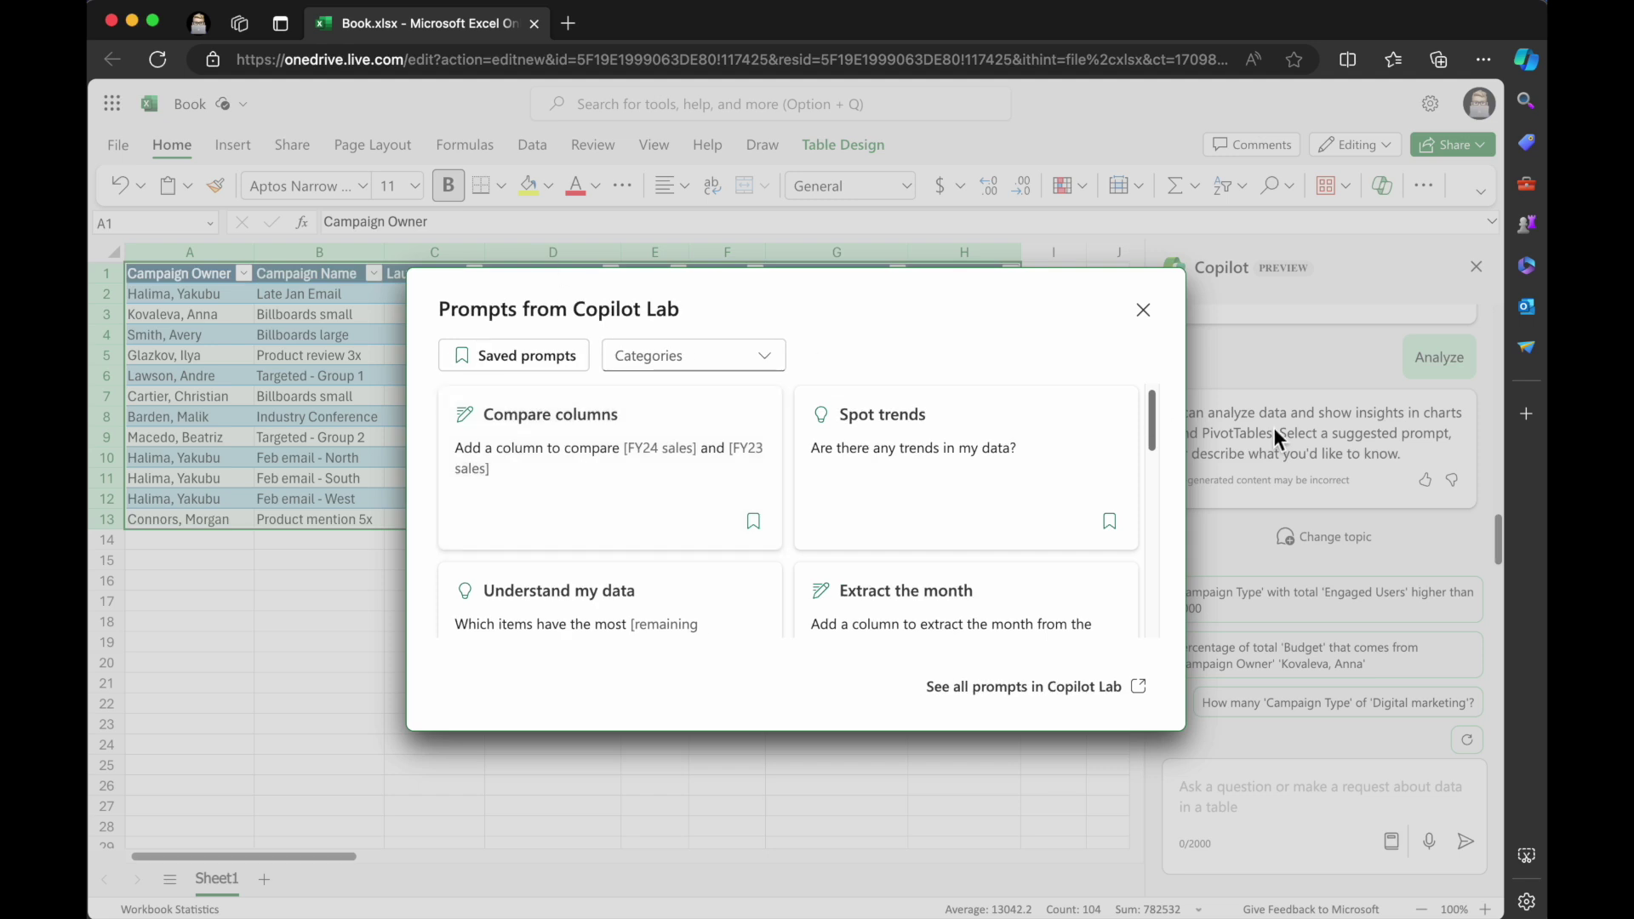
scroll(945, 587, "down", 10)
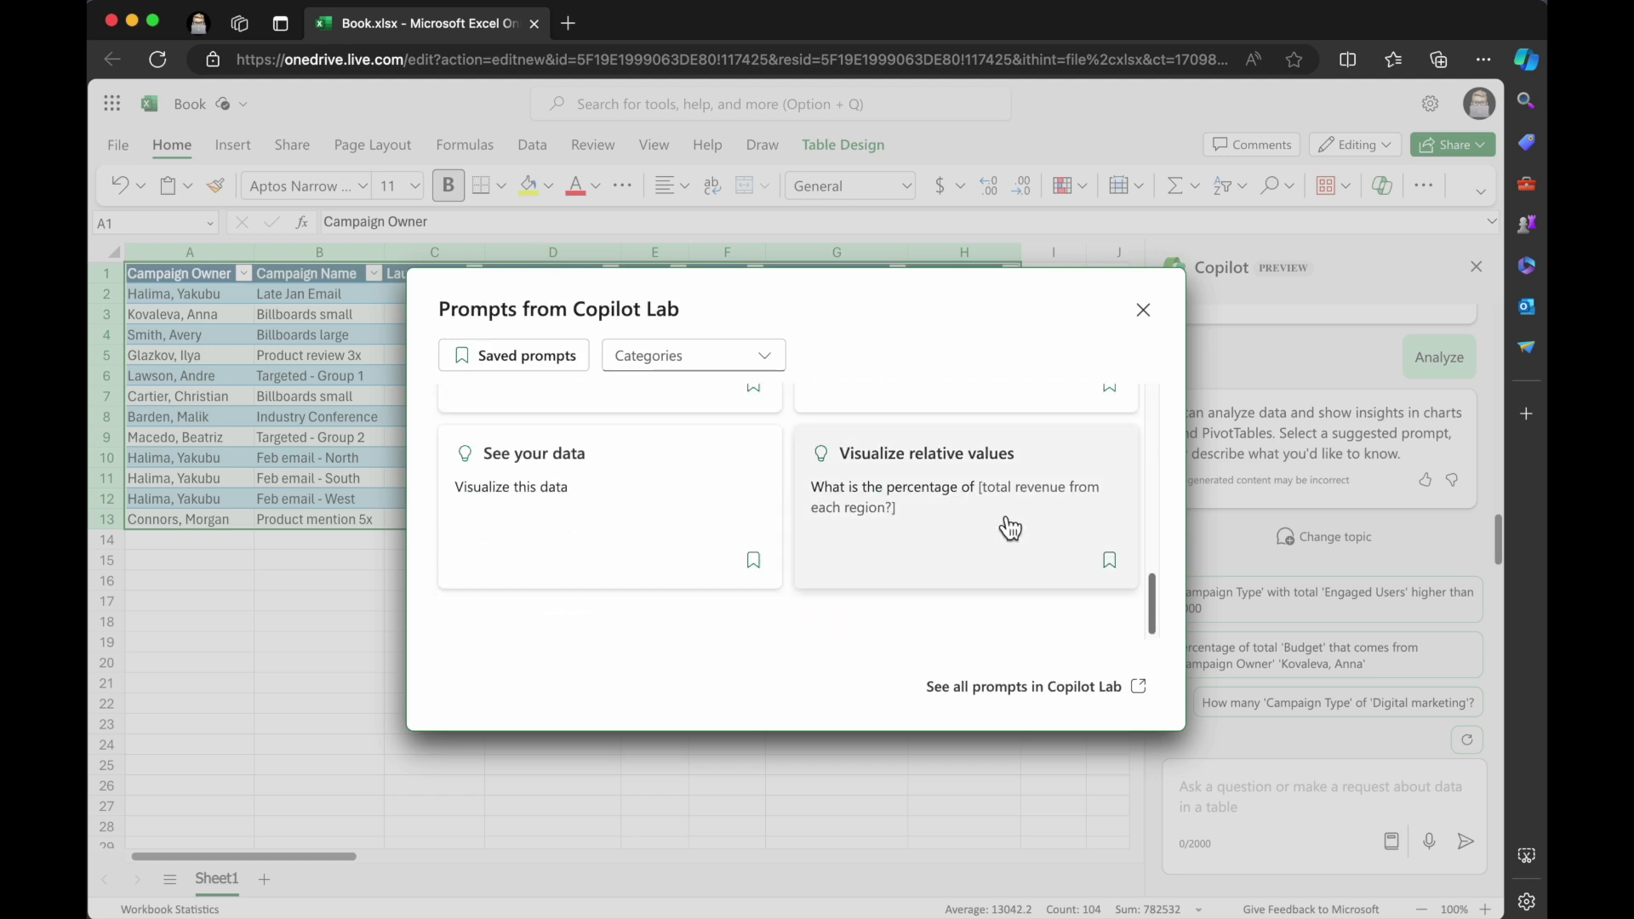
scroll(1006, 528, "up", 10)
left_click(1429, 504)
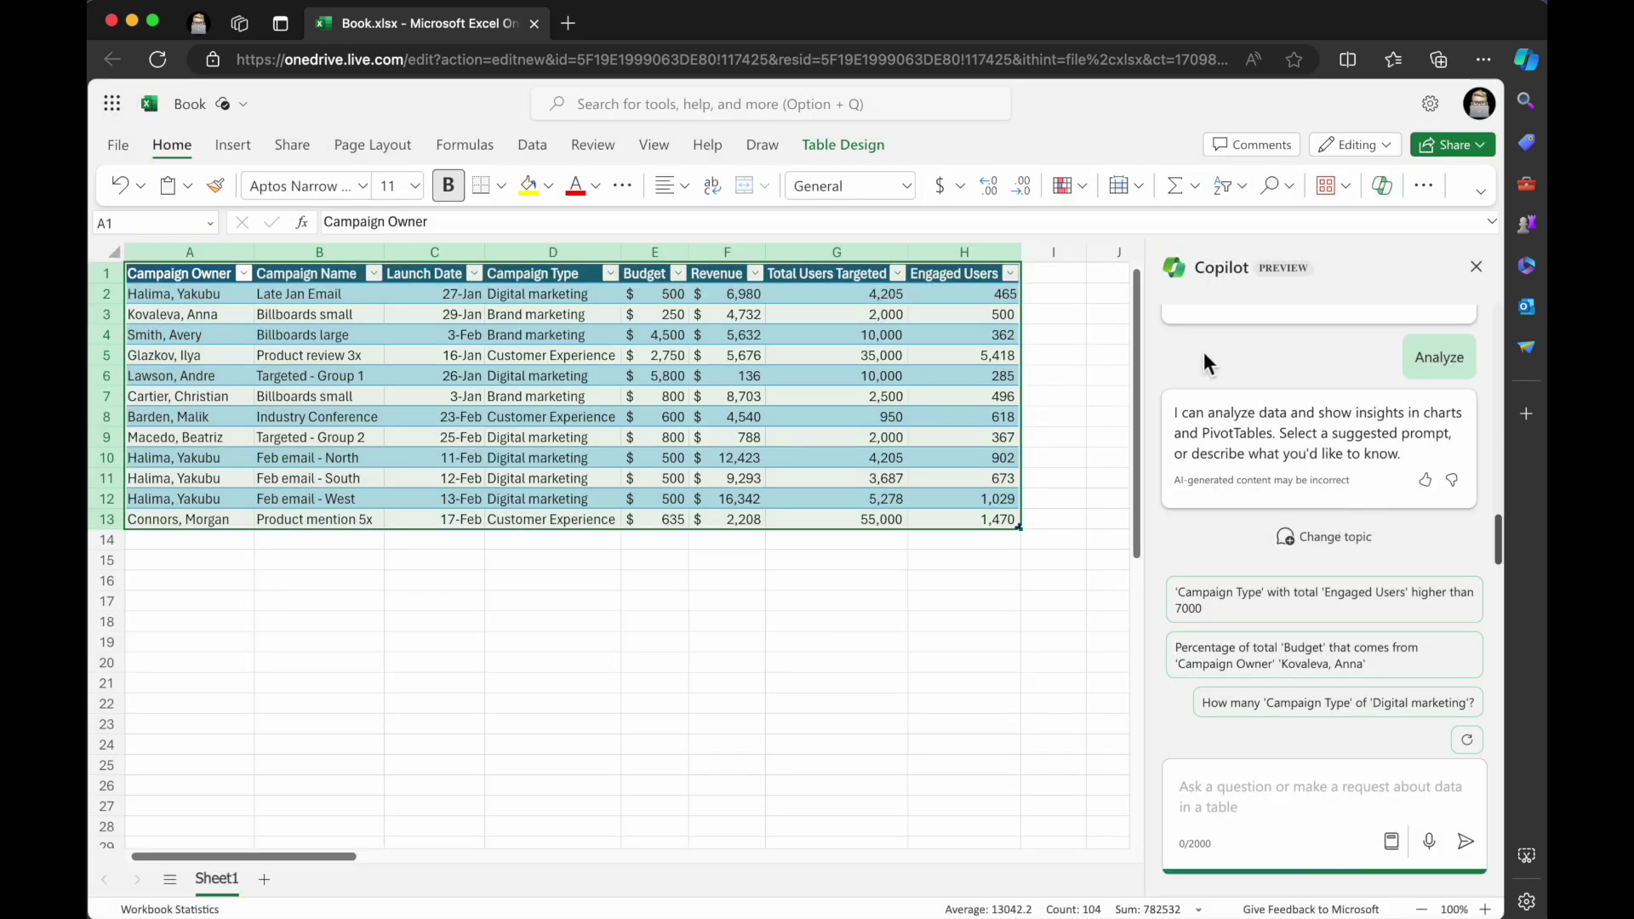
scroll(1370, 469, "up", 5)
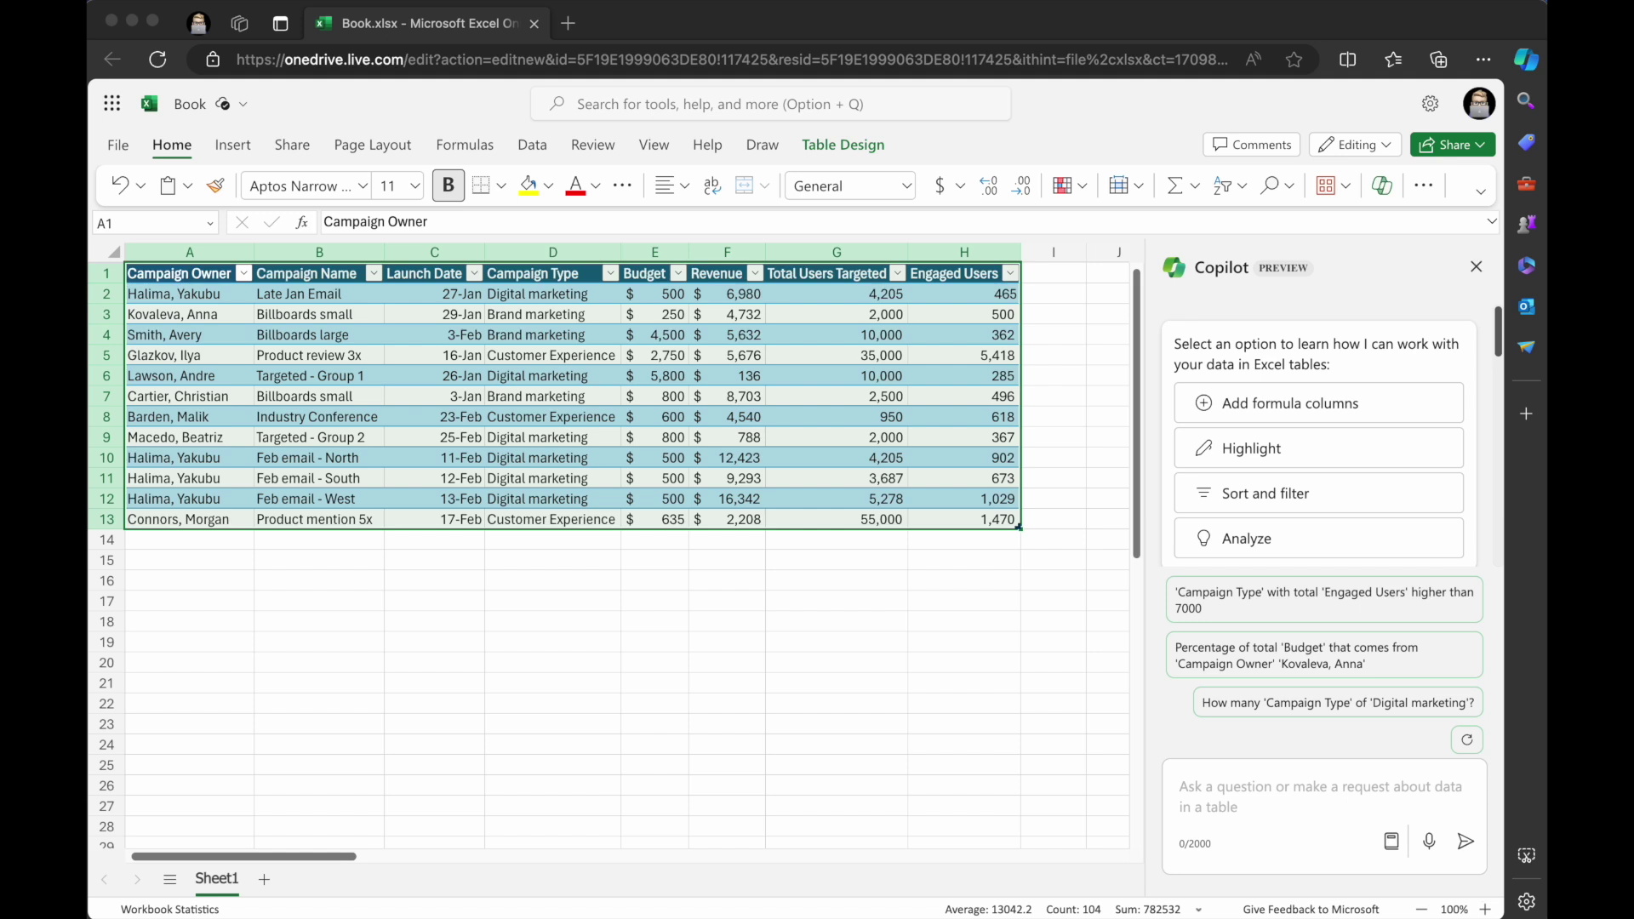
left_click(1207, 780)
Ask Copilot 'How many Campaign Owners?', get 9, and check the Campaign Owner filter list
type("How many Campaign Owners?")
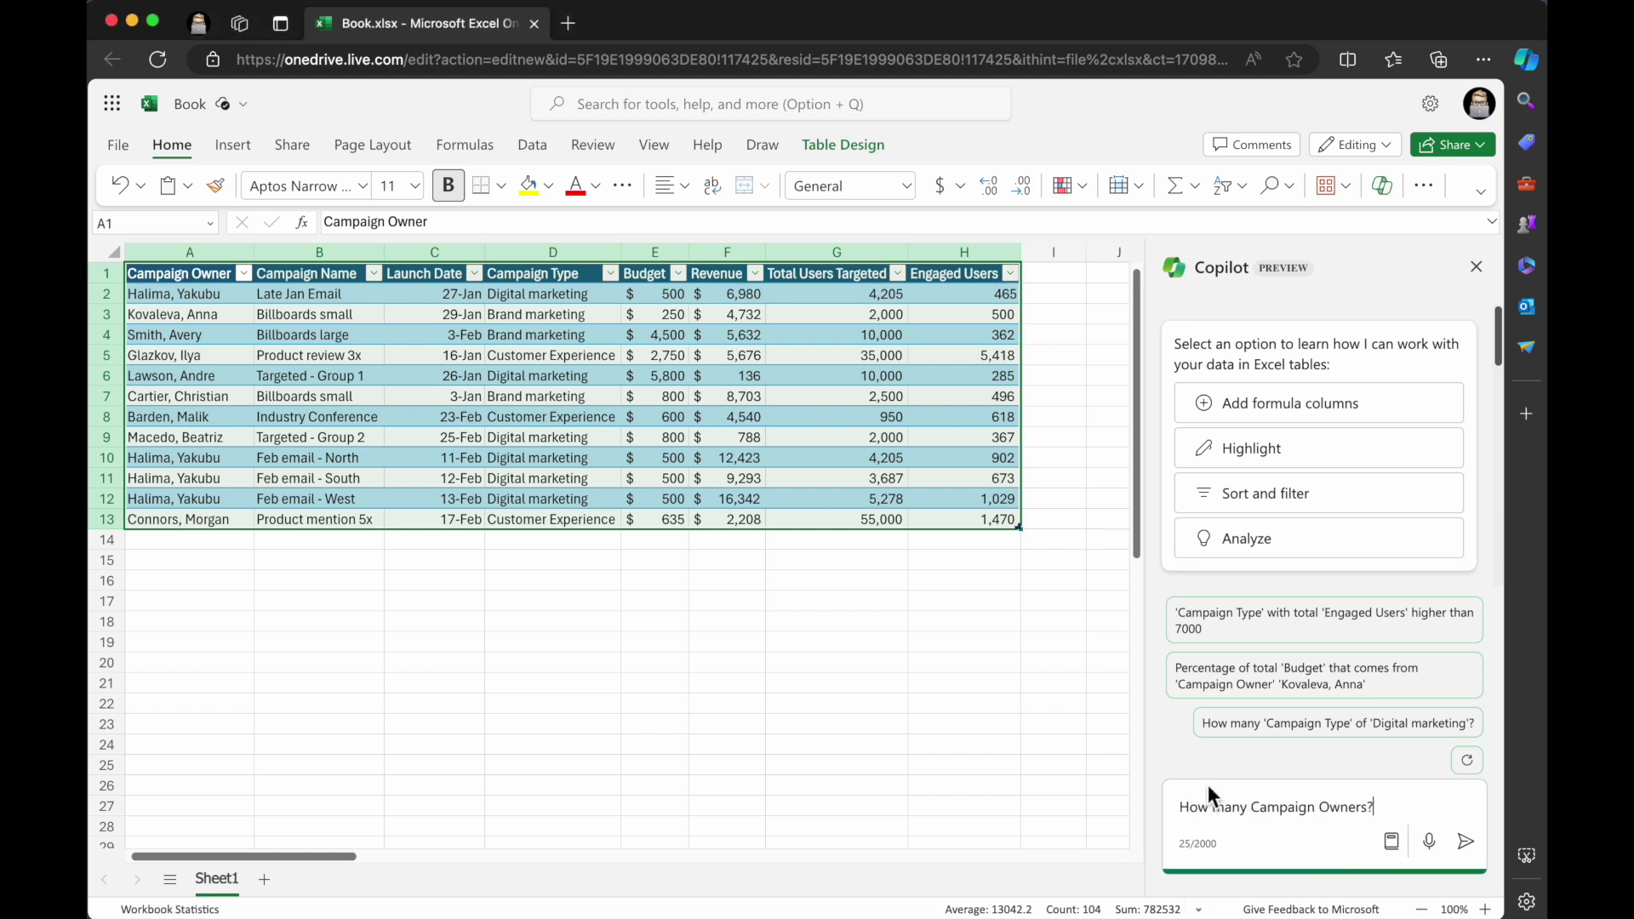
left_click(1465, 853)
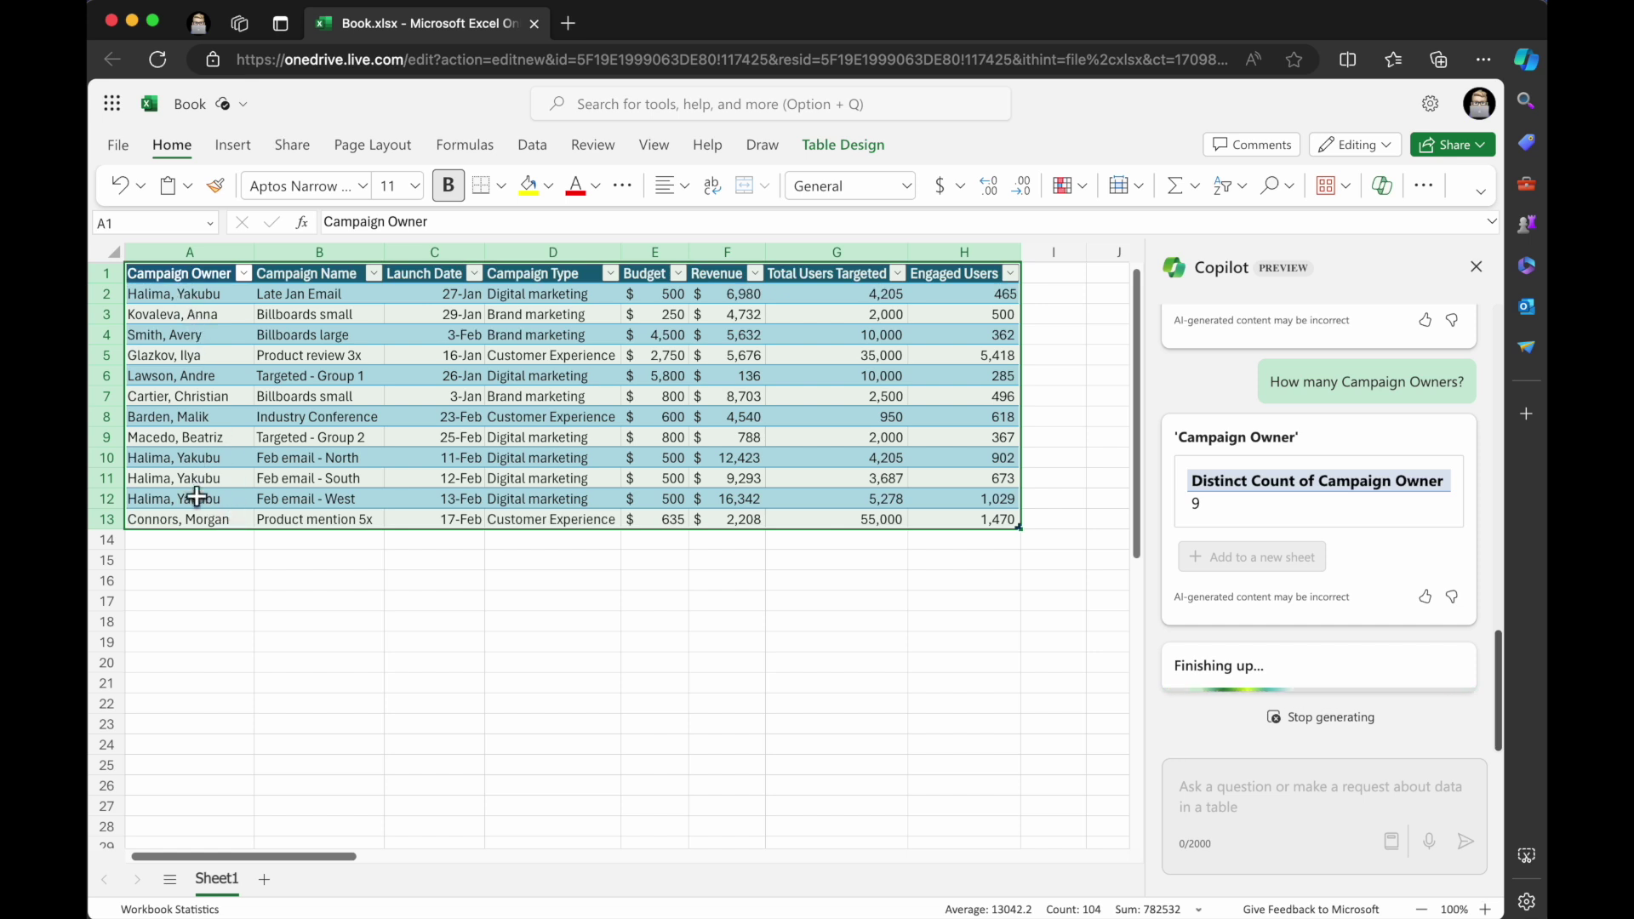
left_click(244, 273)
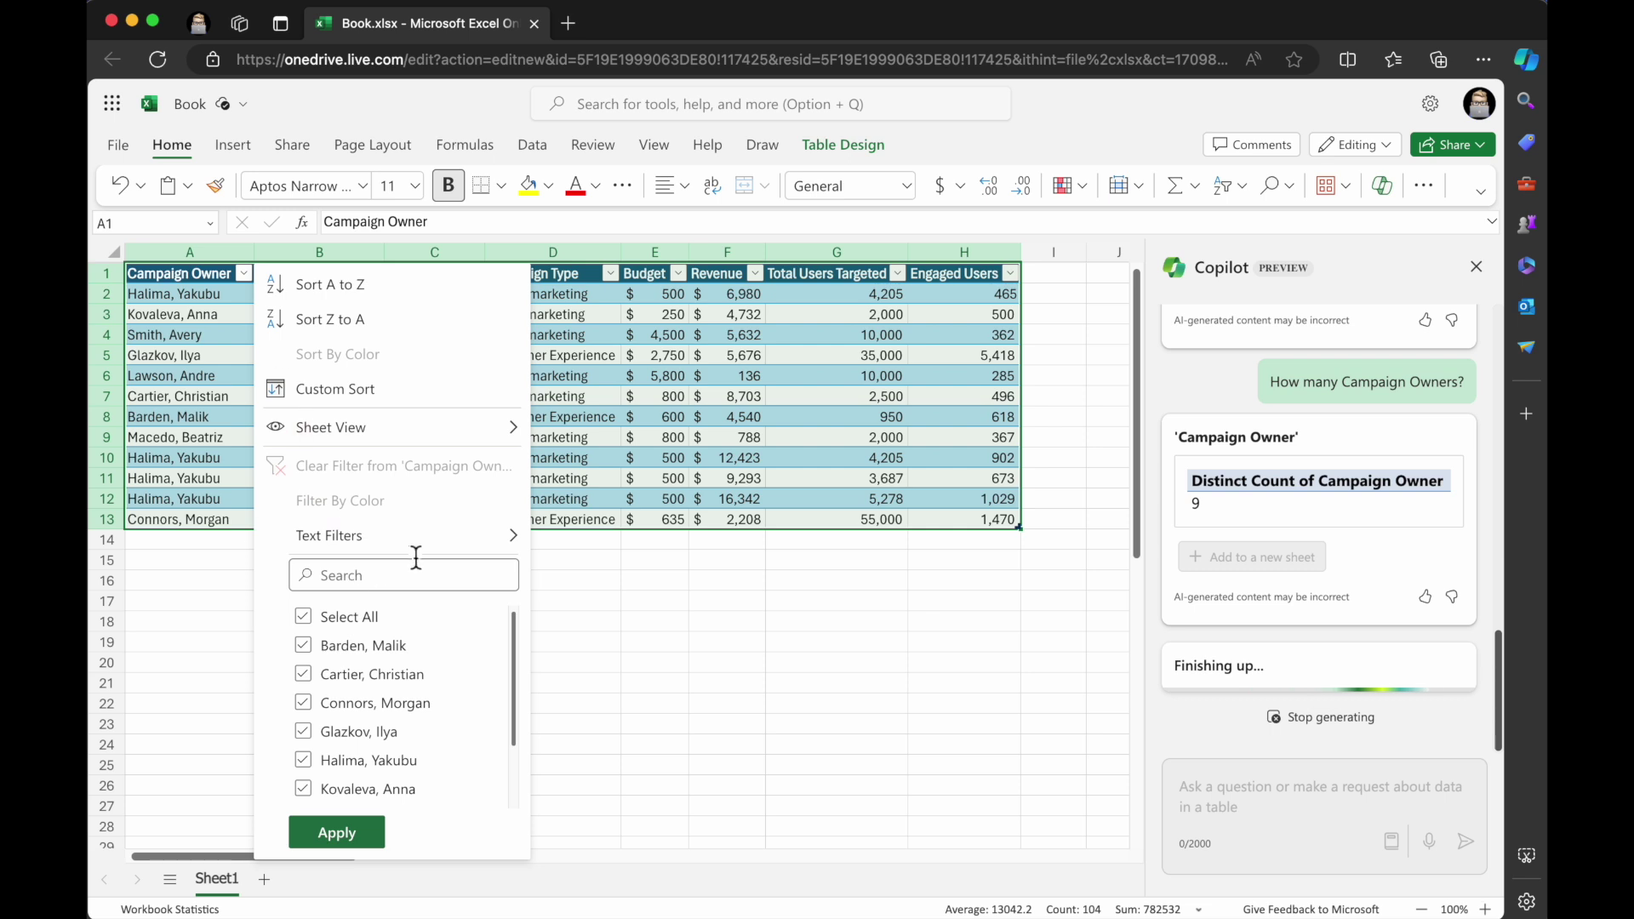
mouse_move(445, 521)
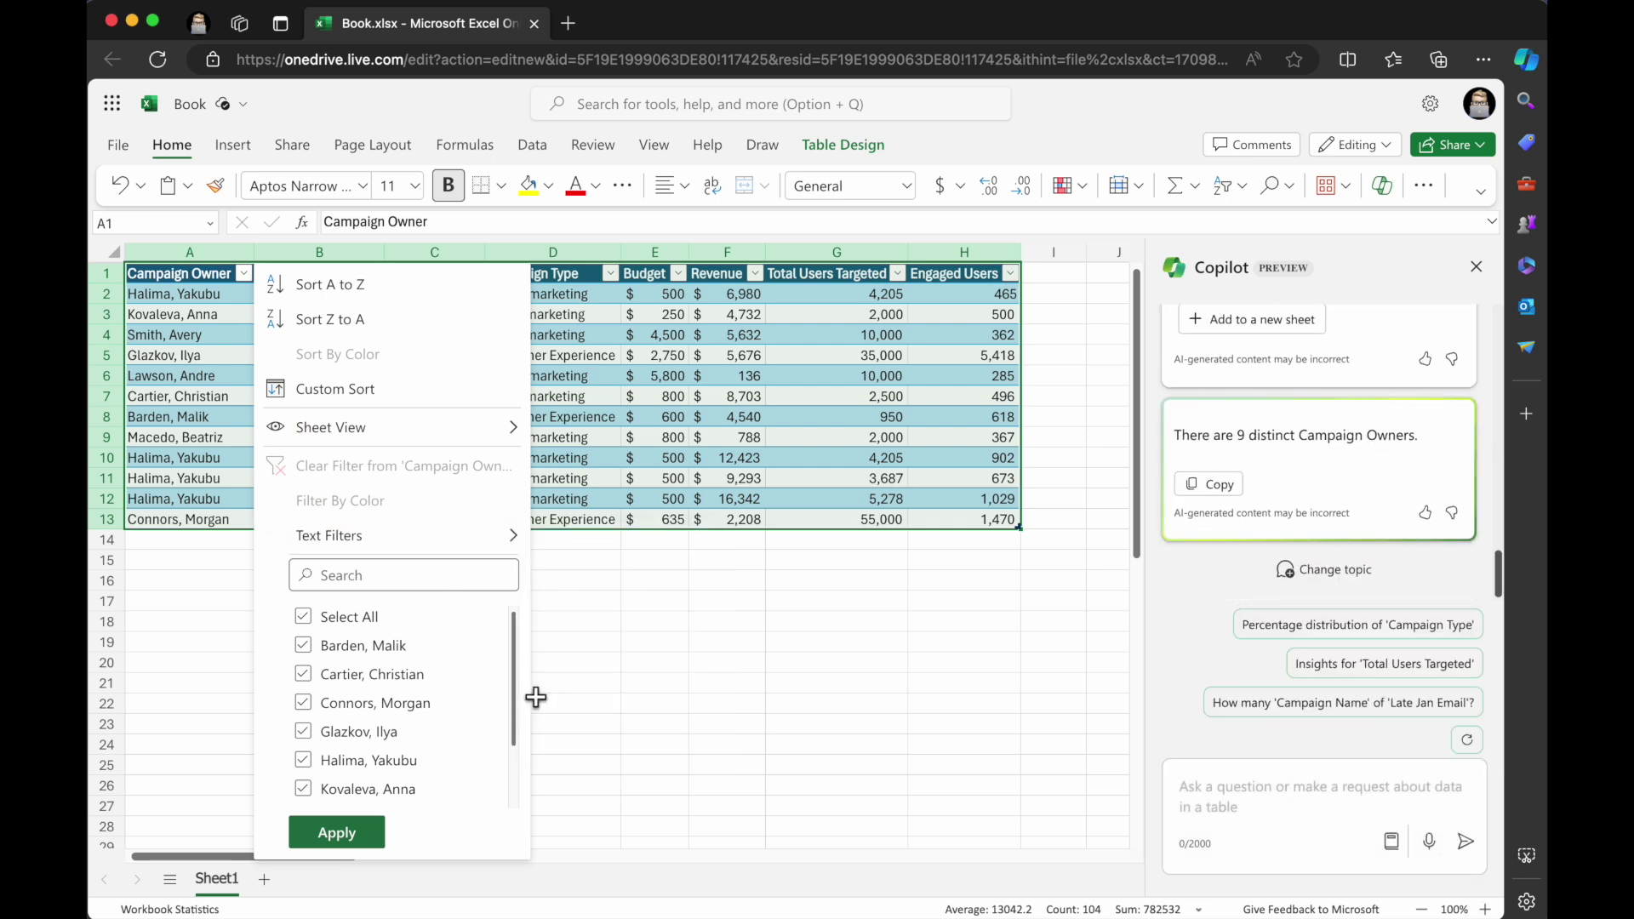
left_click(606, 702)
scroll(1349, 430, "up", 5)
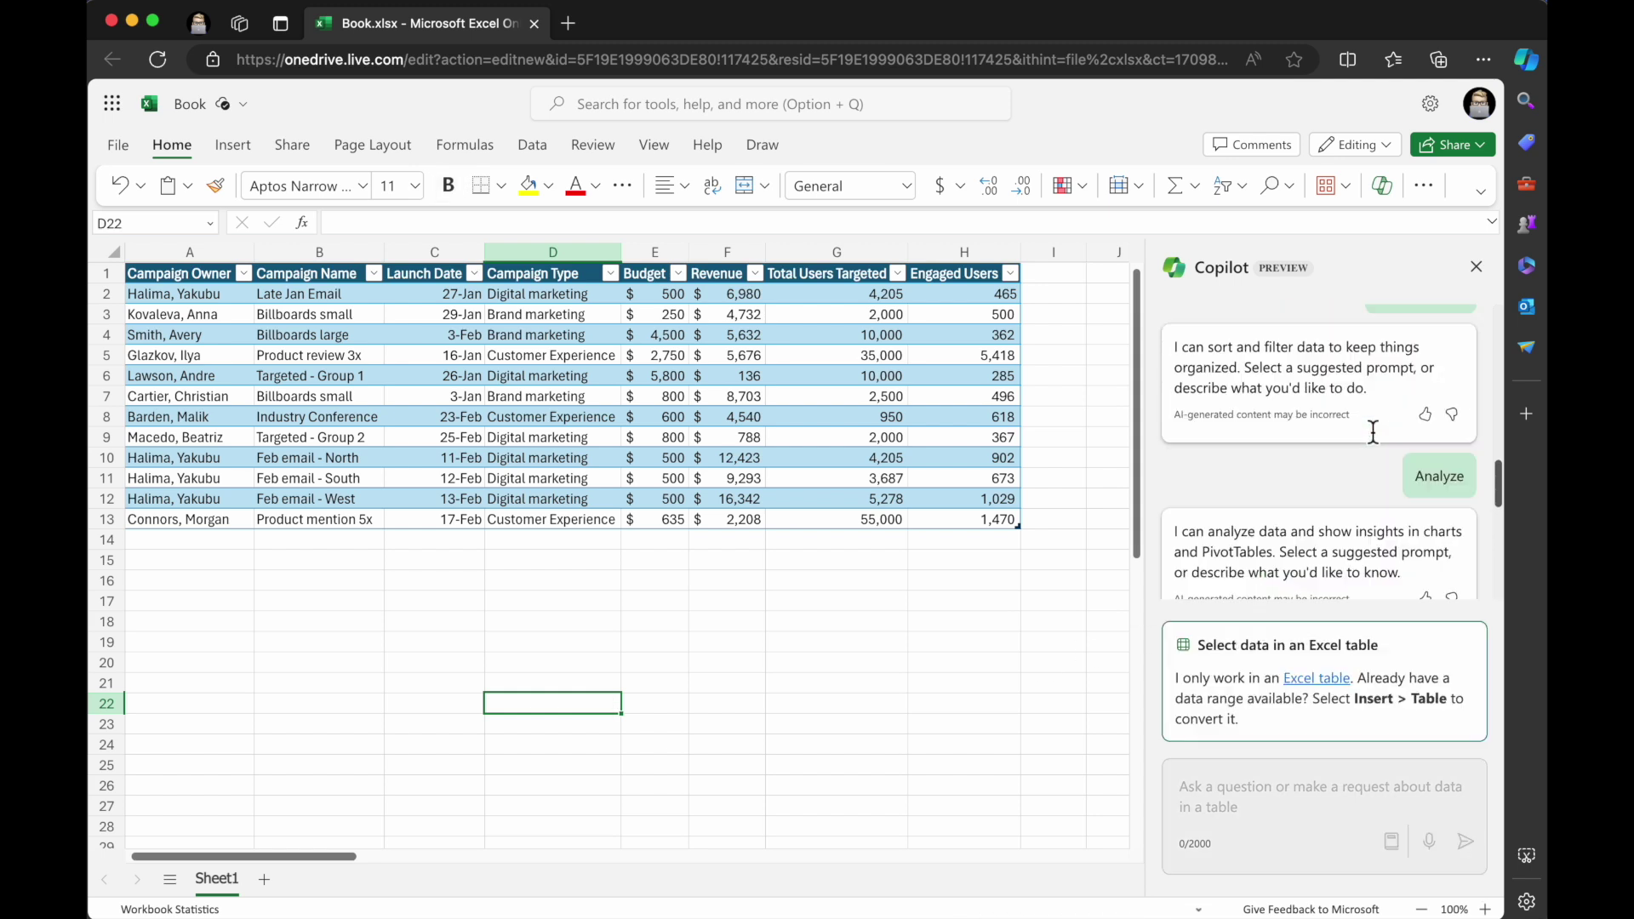
scroll(1350, 430, "down", 5)
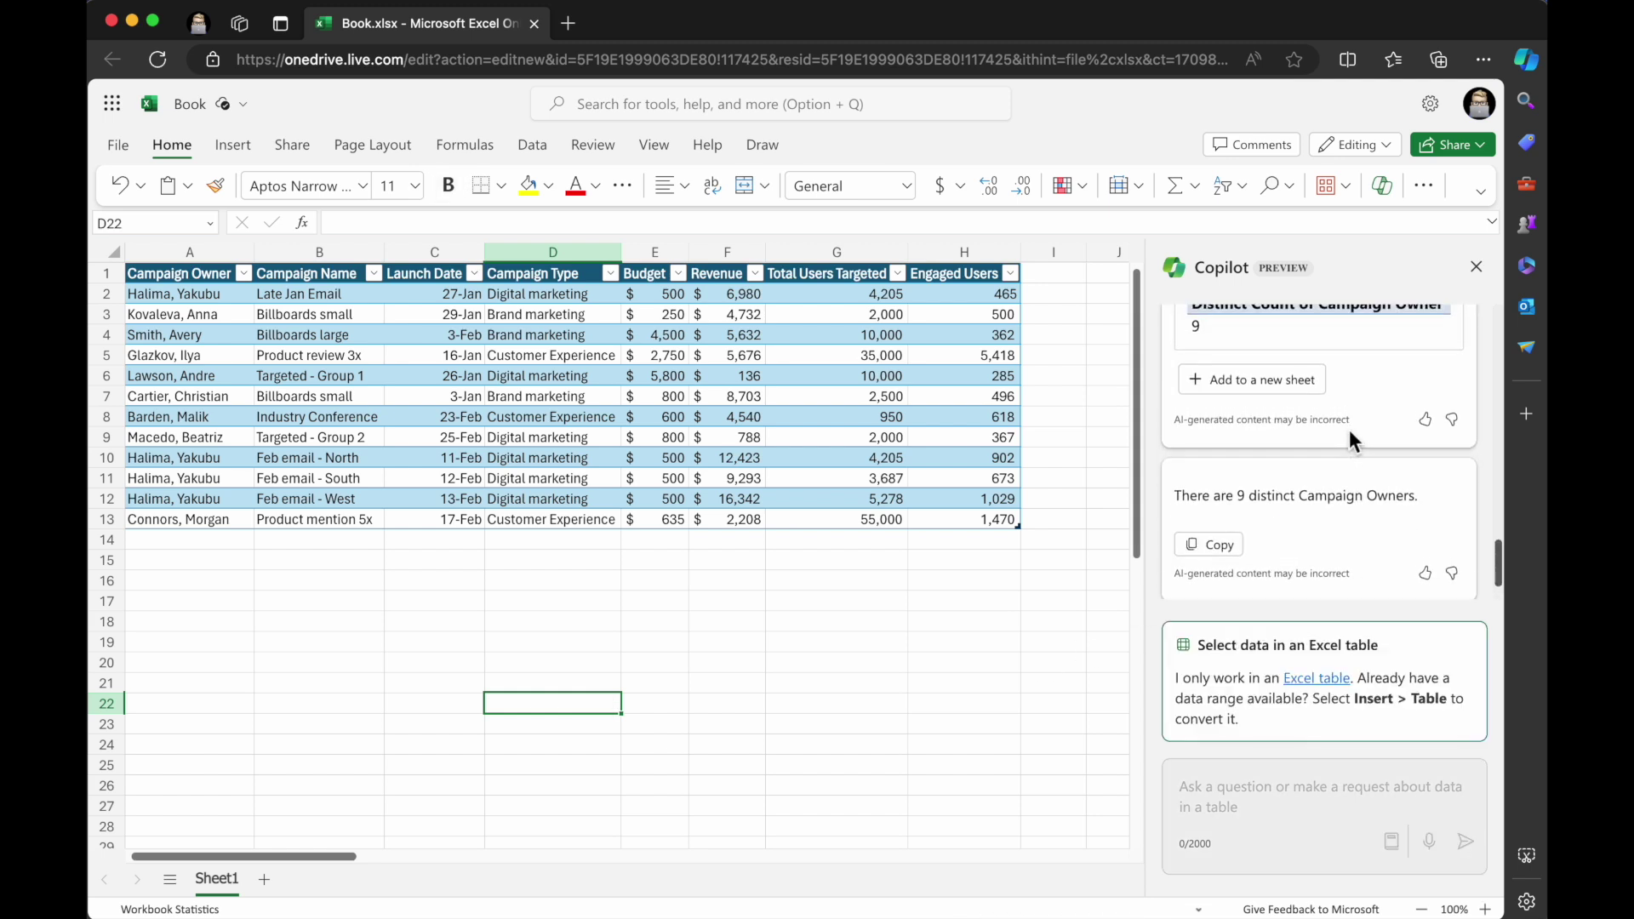
scroll(1349, 431, "up", 2)
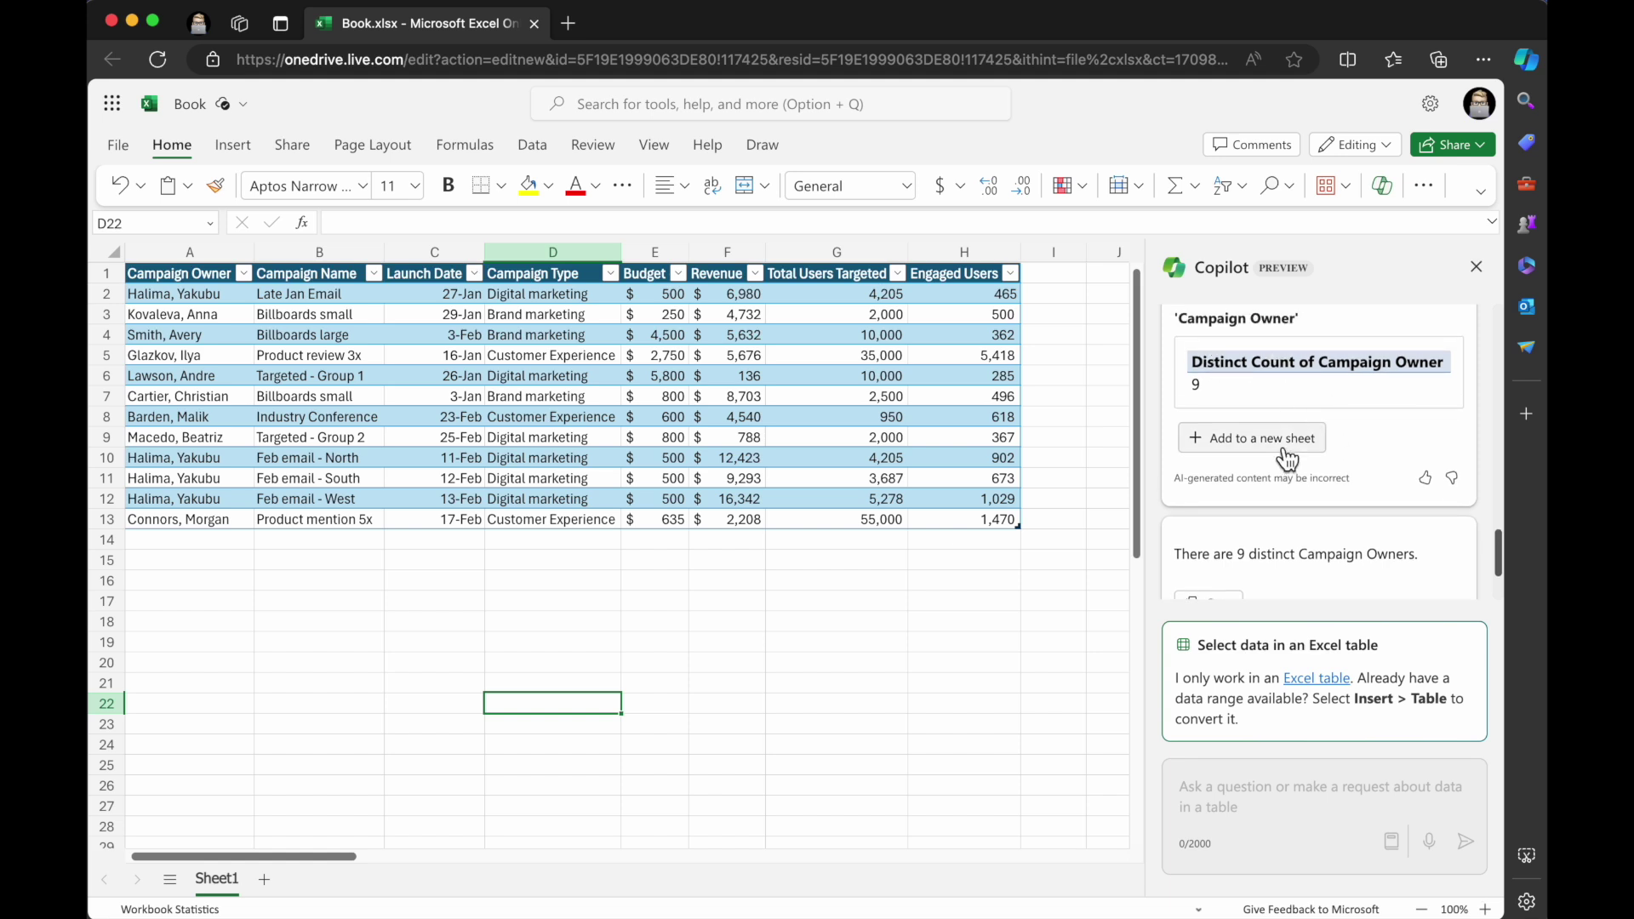
scroll(1299, 502, "down", 2)
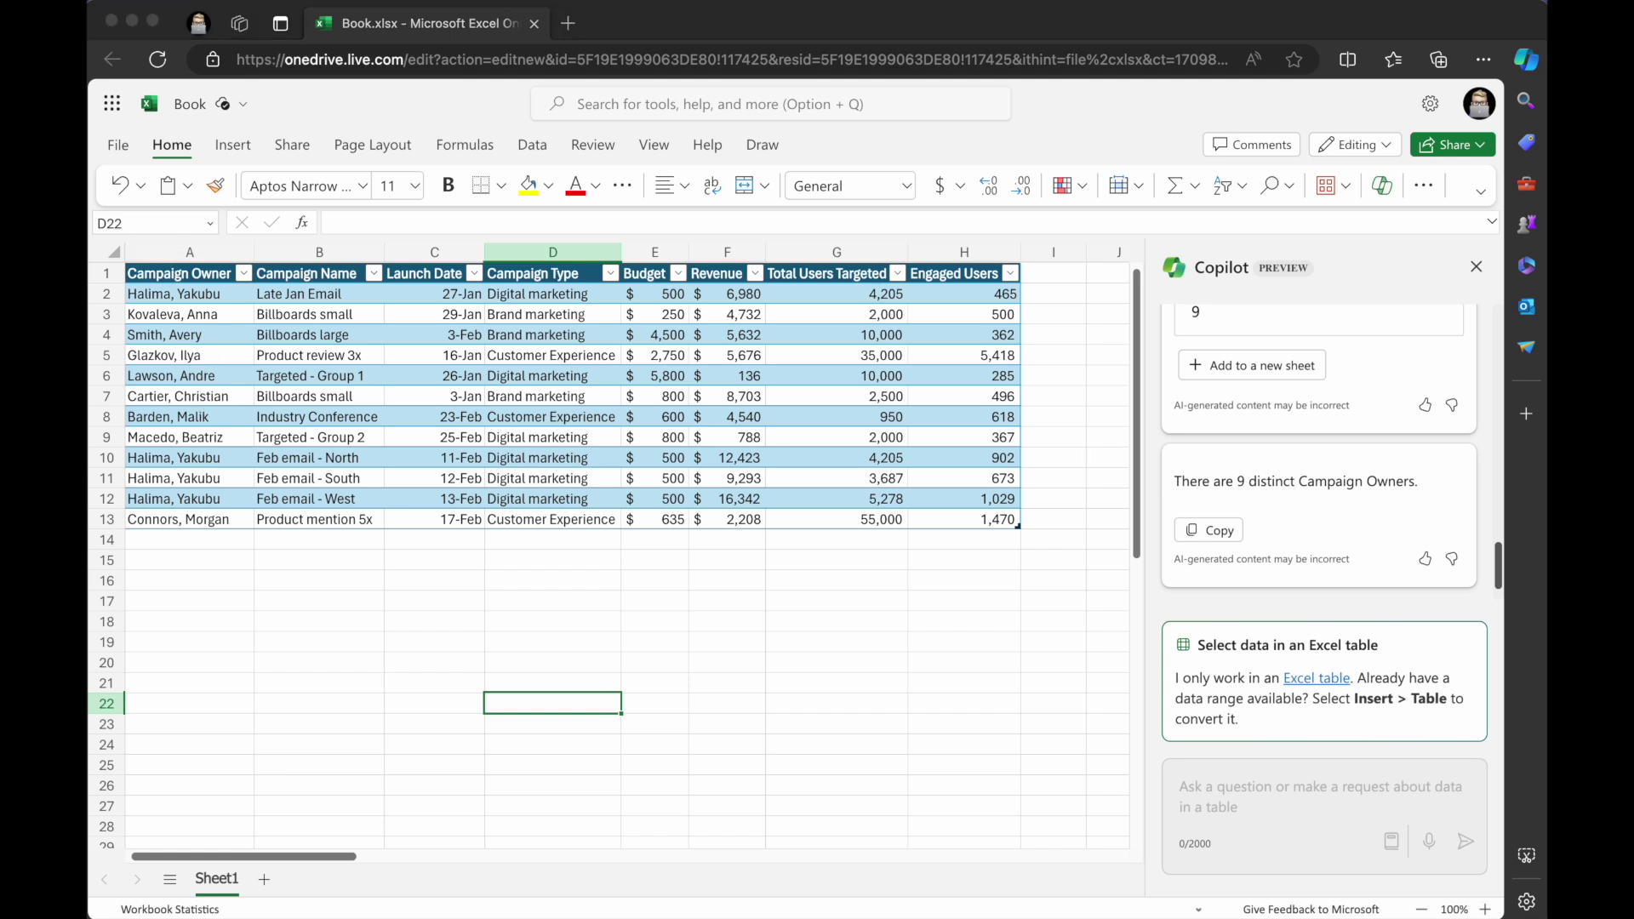
left_click(1240, 794)
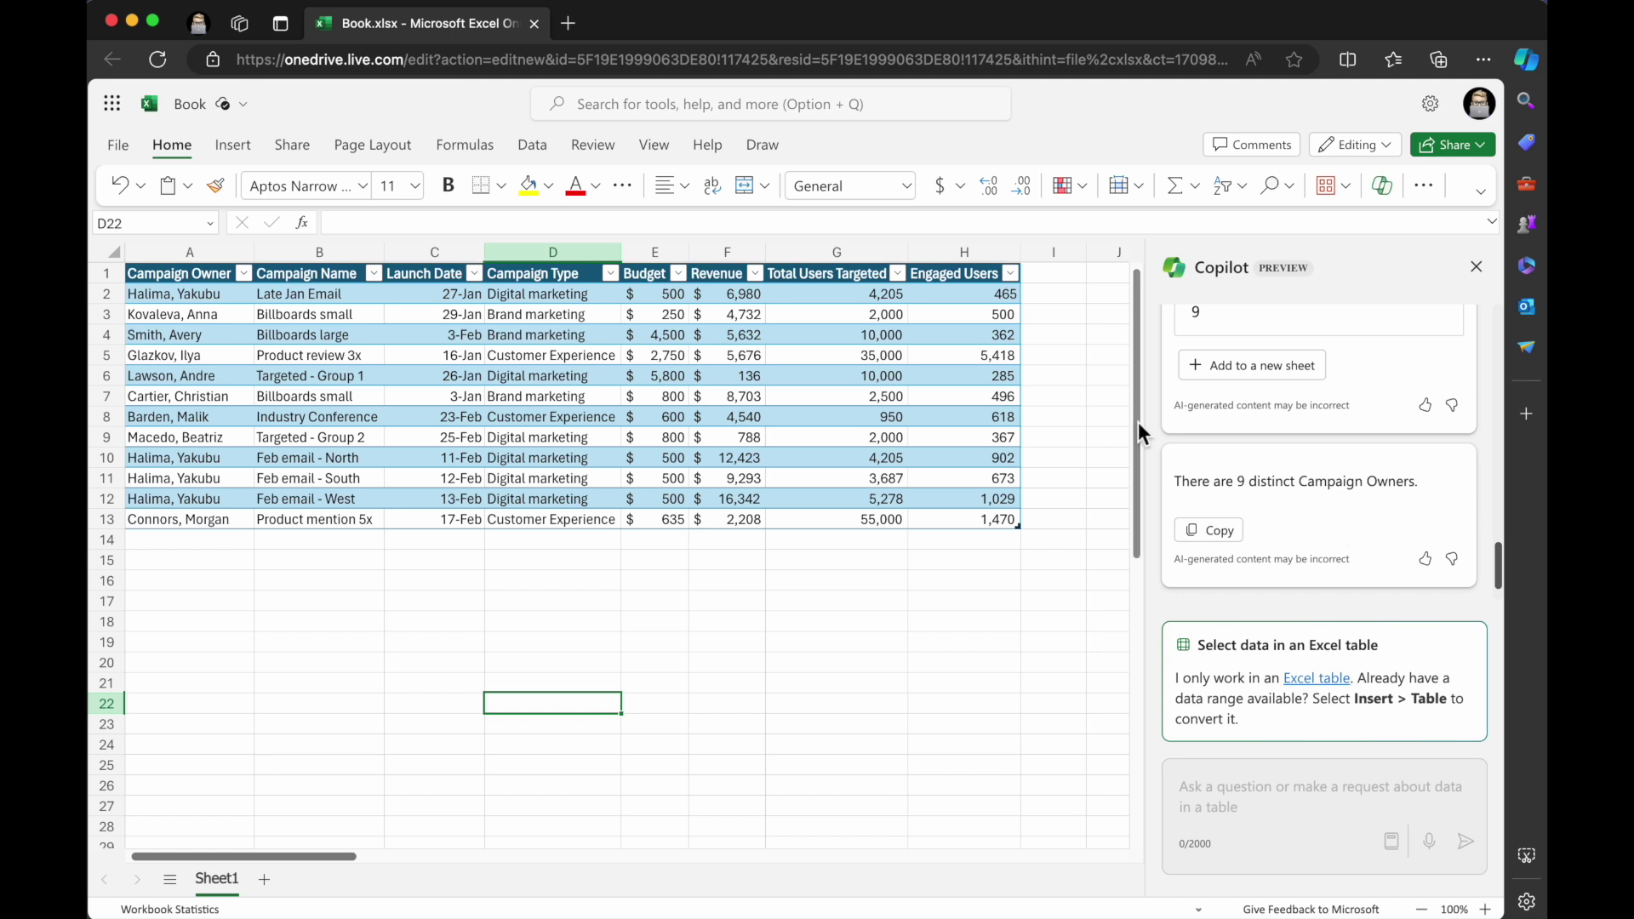
left_click(414, 614)
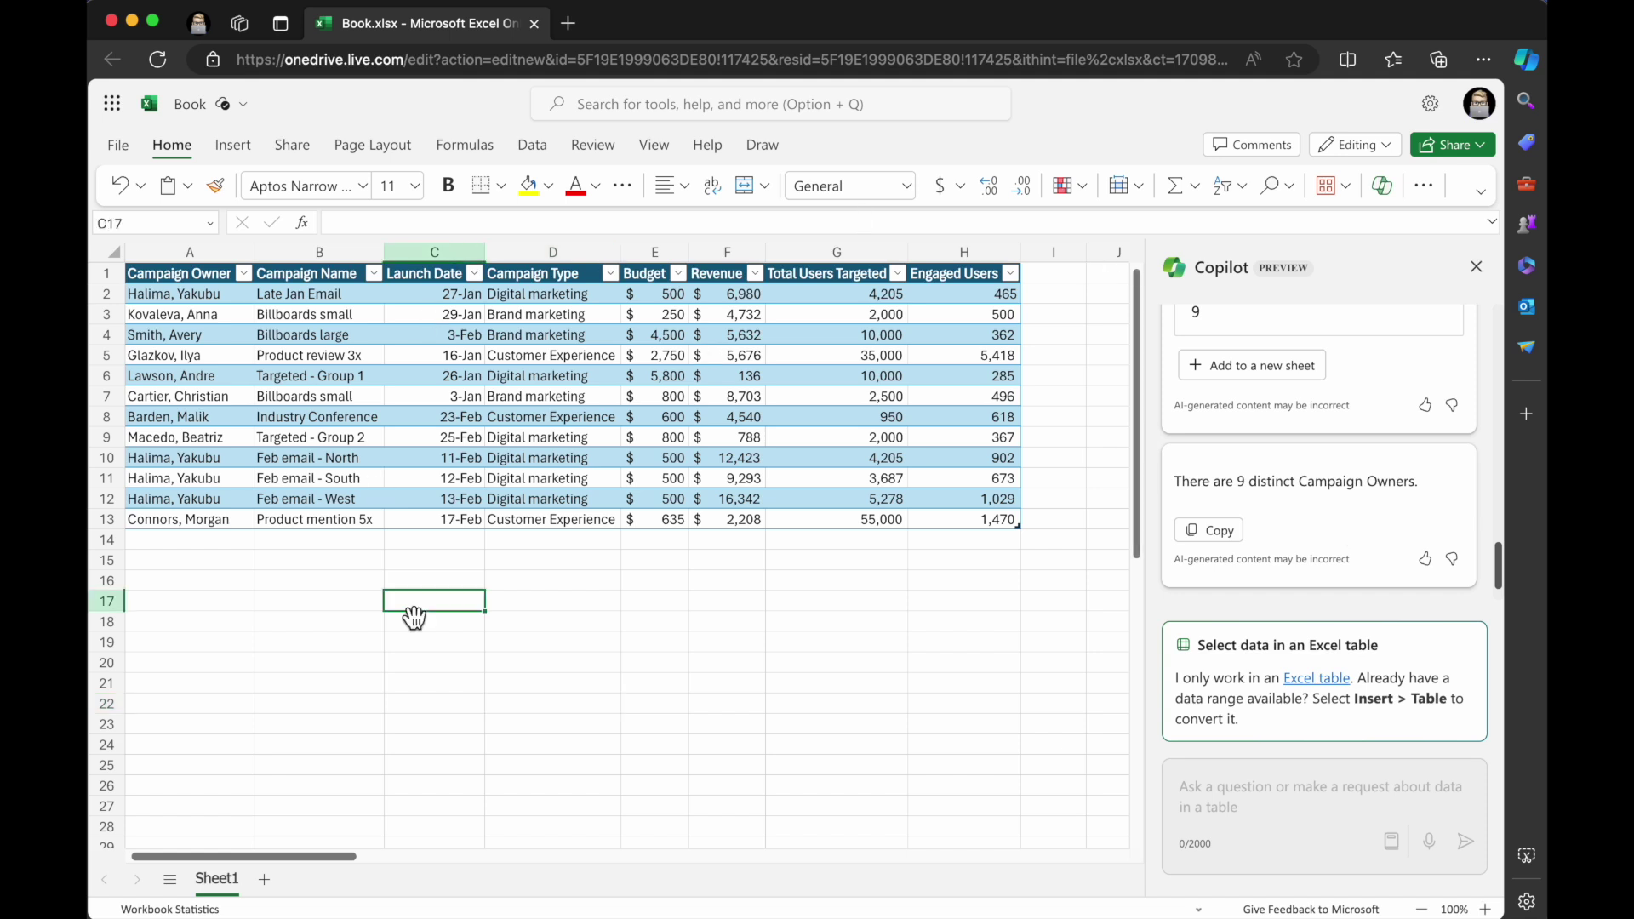
left_click(363, 501)
Ask Copilot to add a Profit column to the campaign table
left_click(1237, 804)
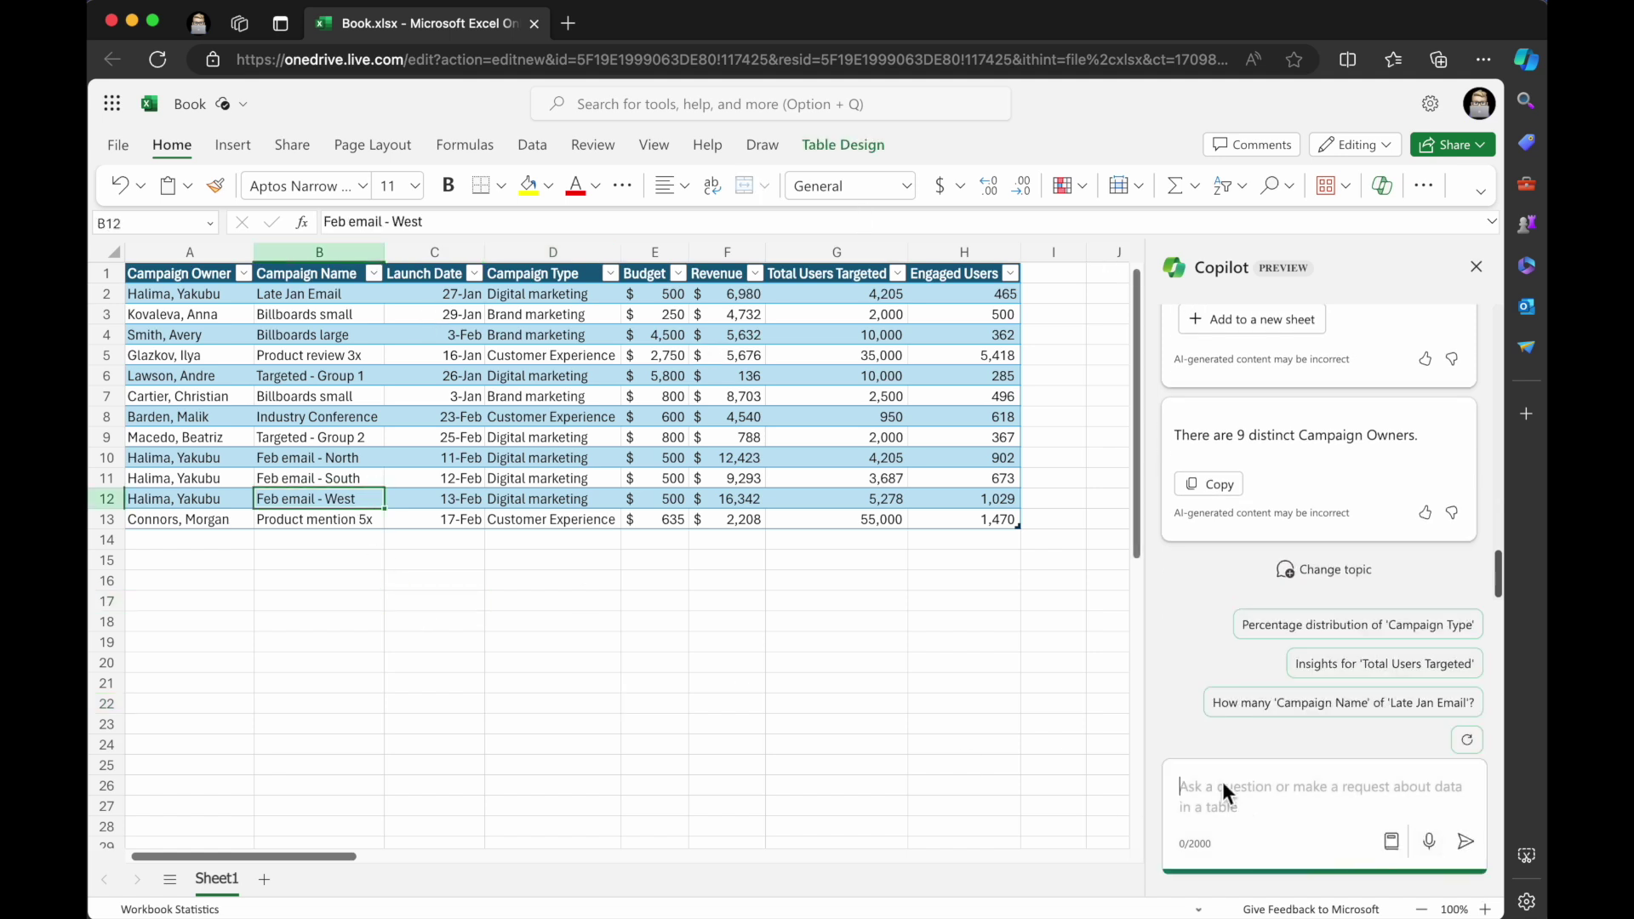
type("Add a new column with profit?")
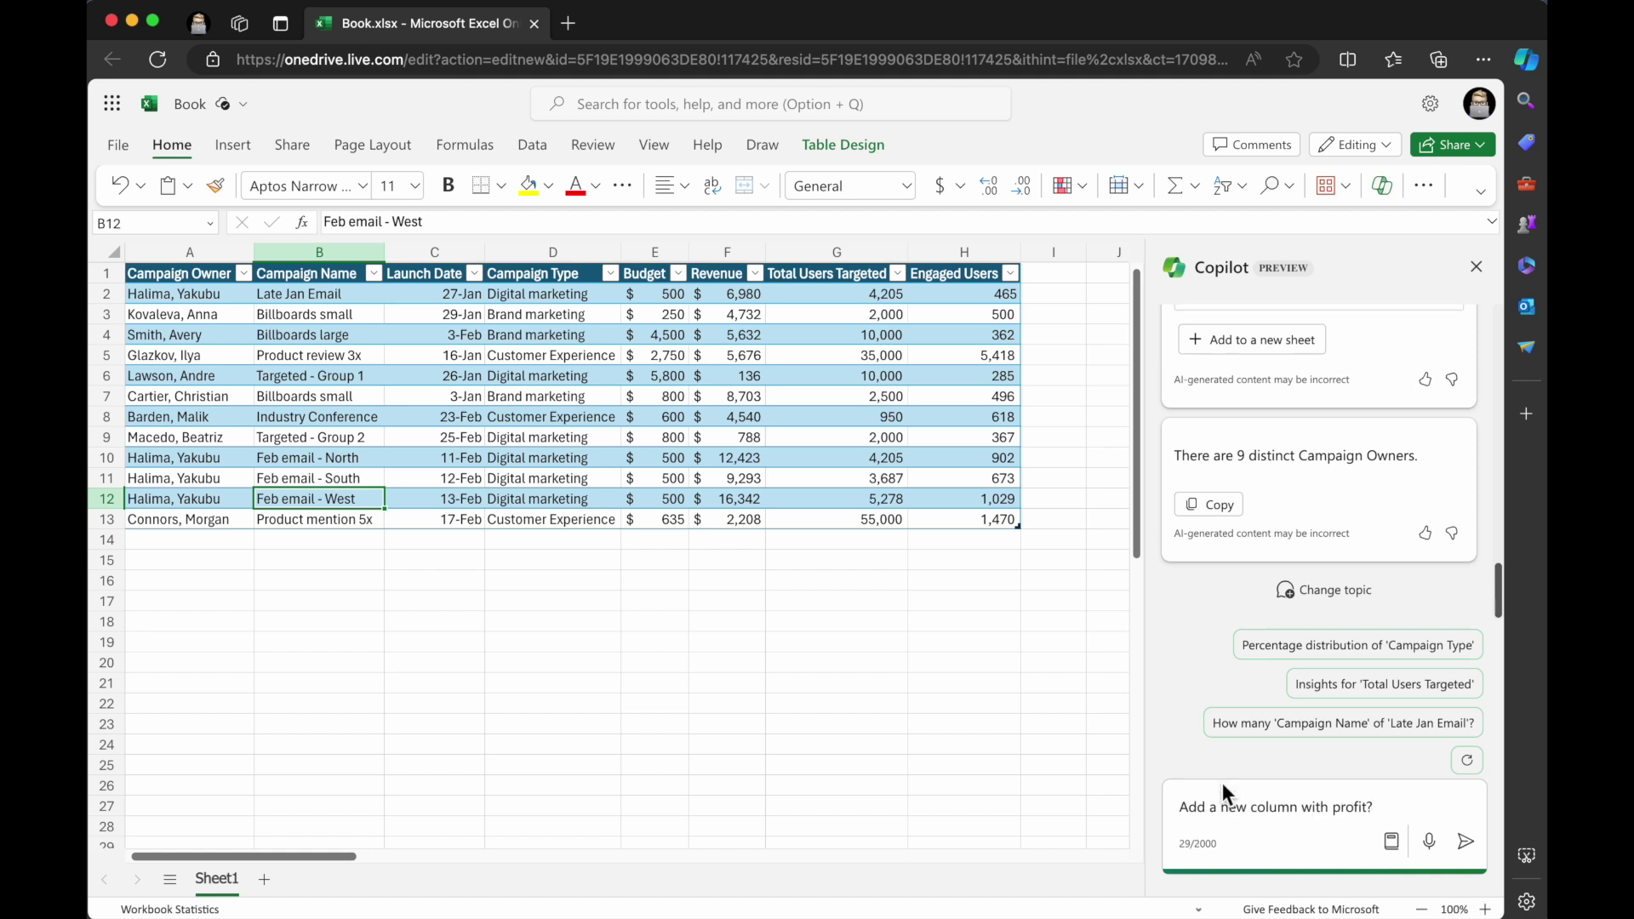
left_click(1465, 843)
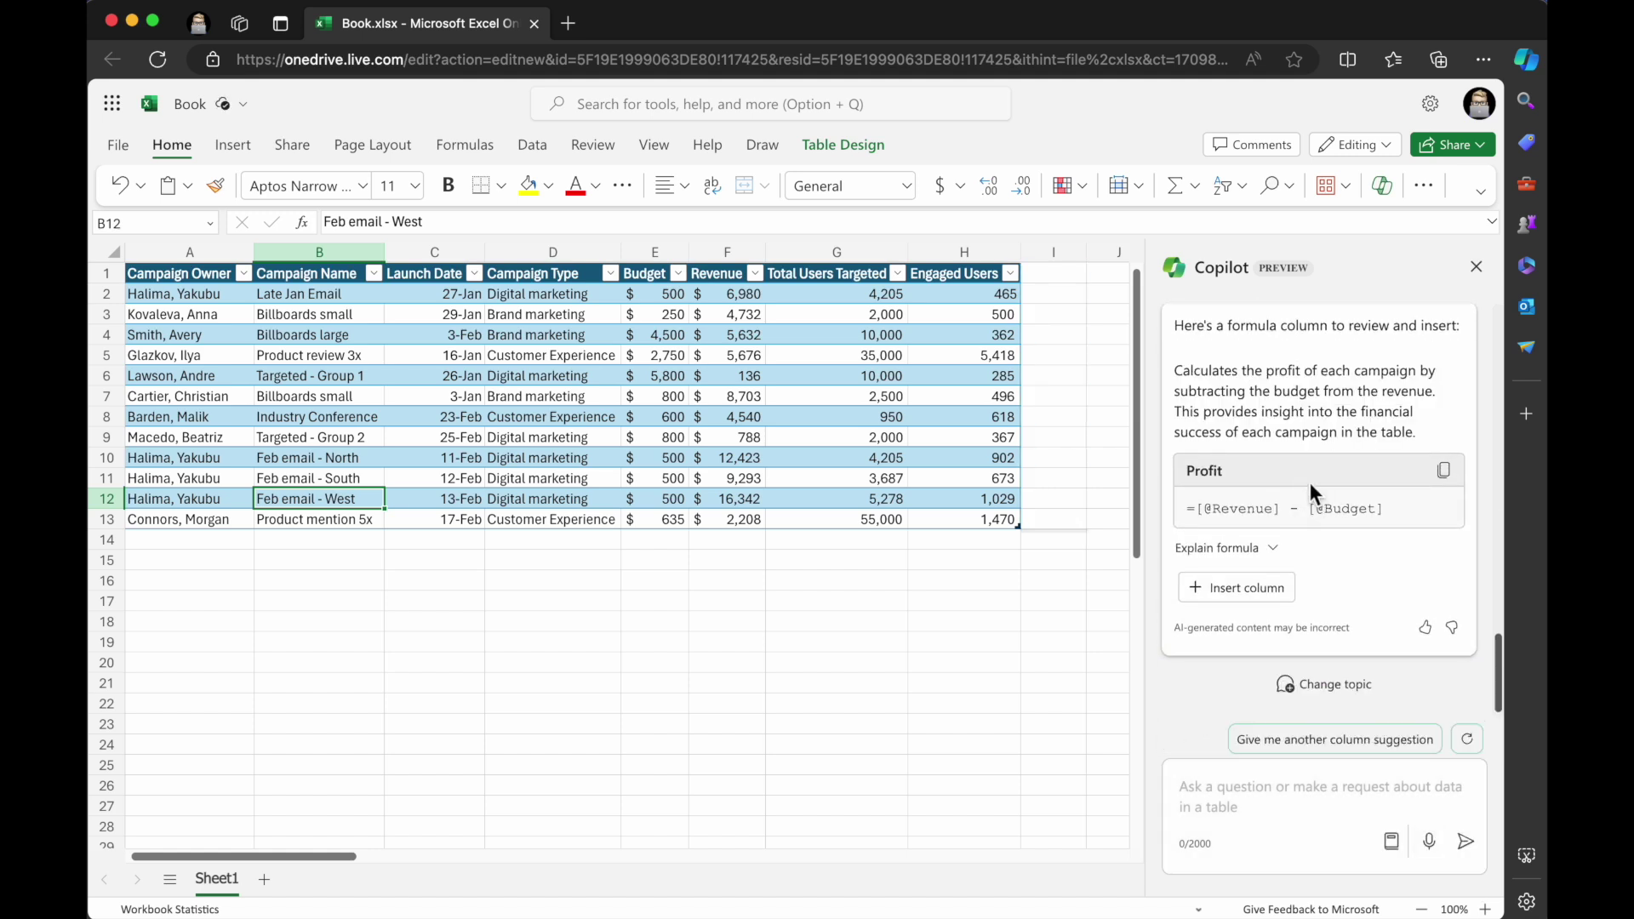
scroll(1310, 482, "up", 3)
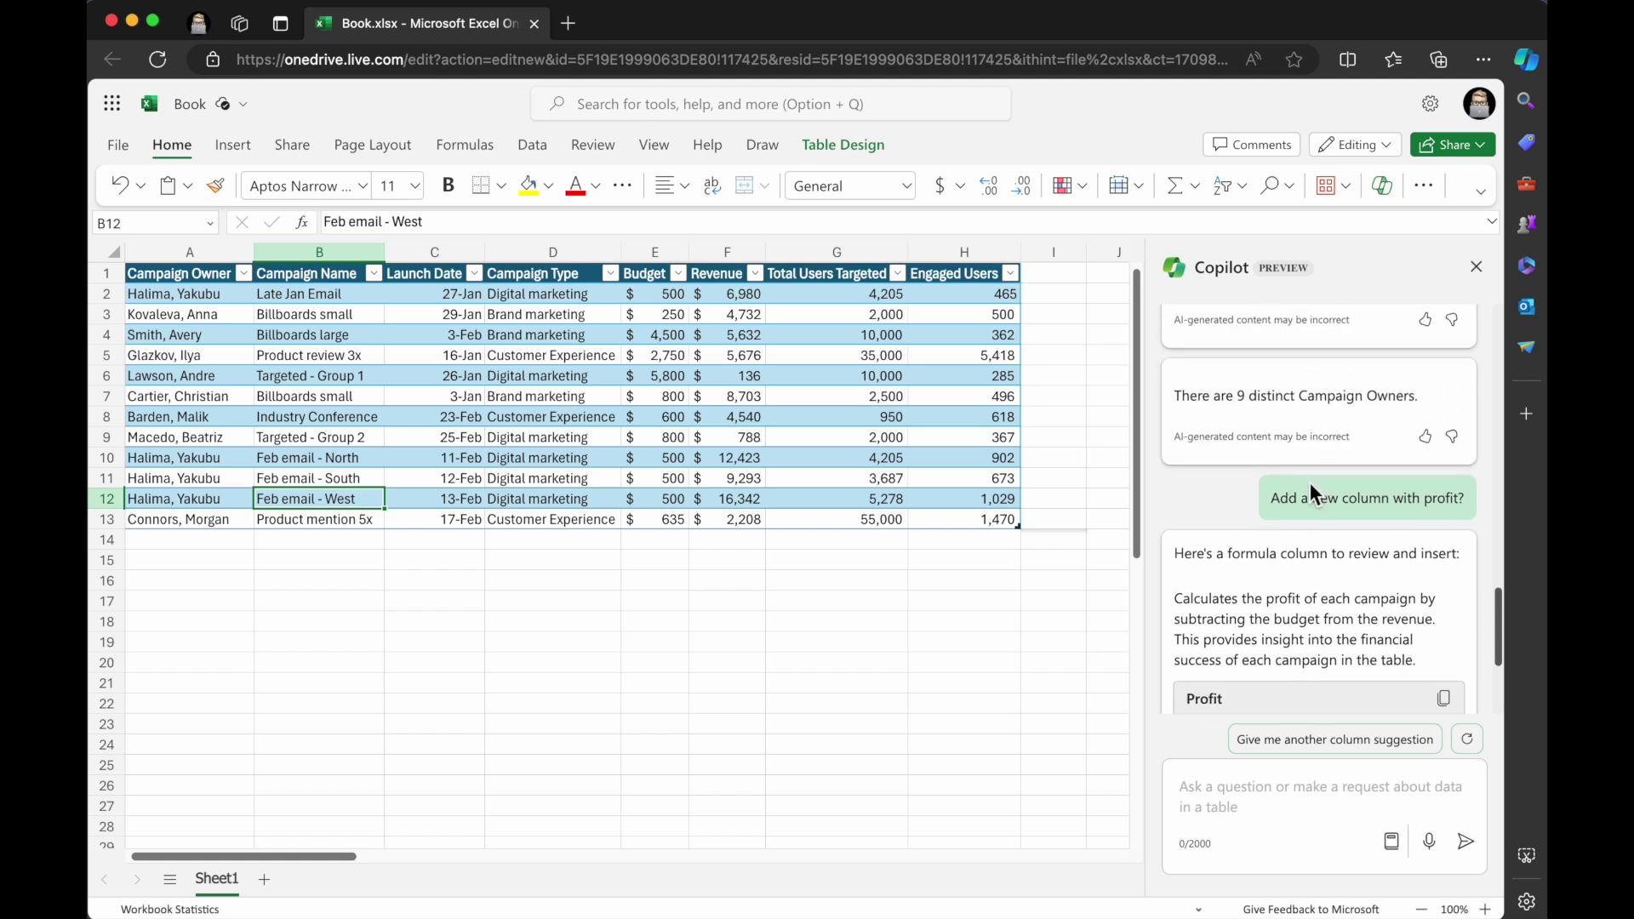
scroll(1309, 483, "down", 3)
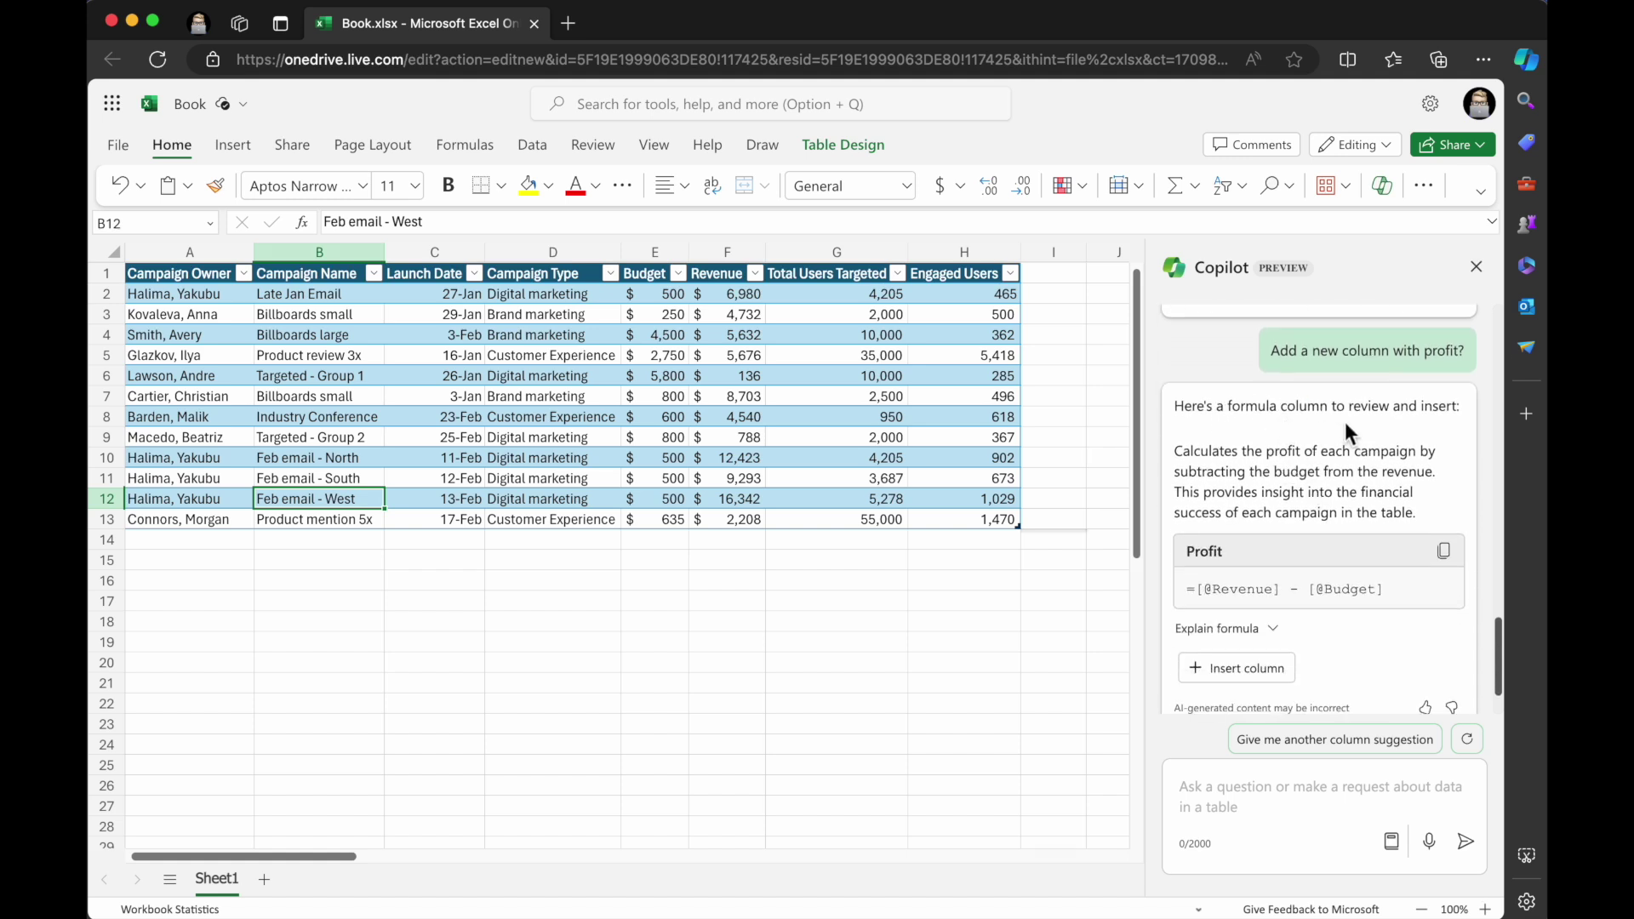
scroll(1310, 447, "down", 1)
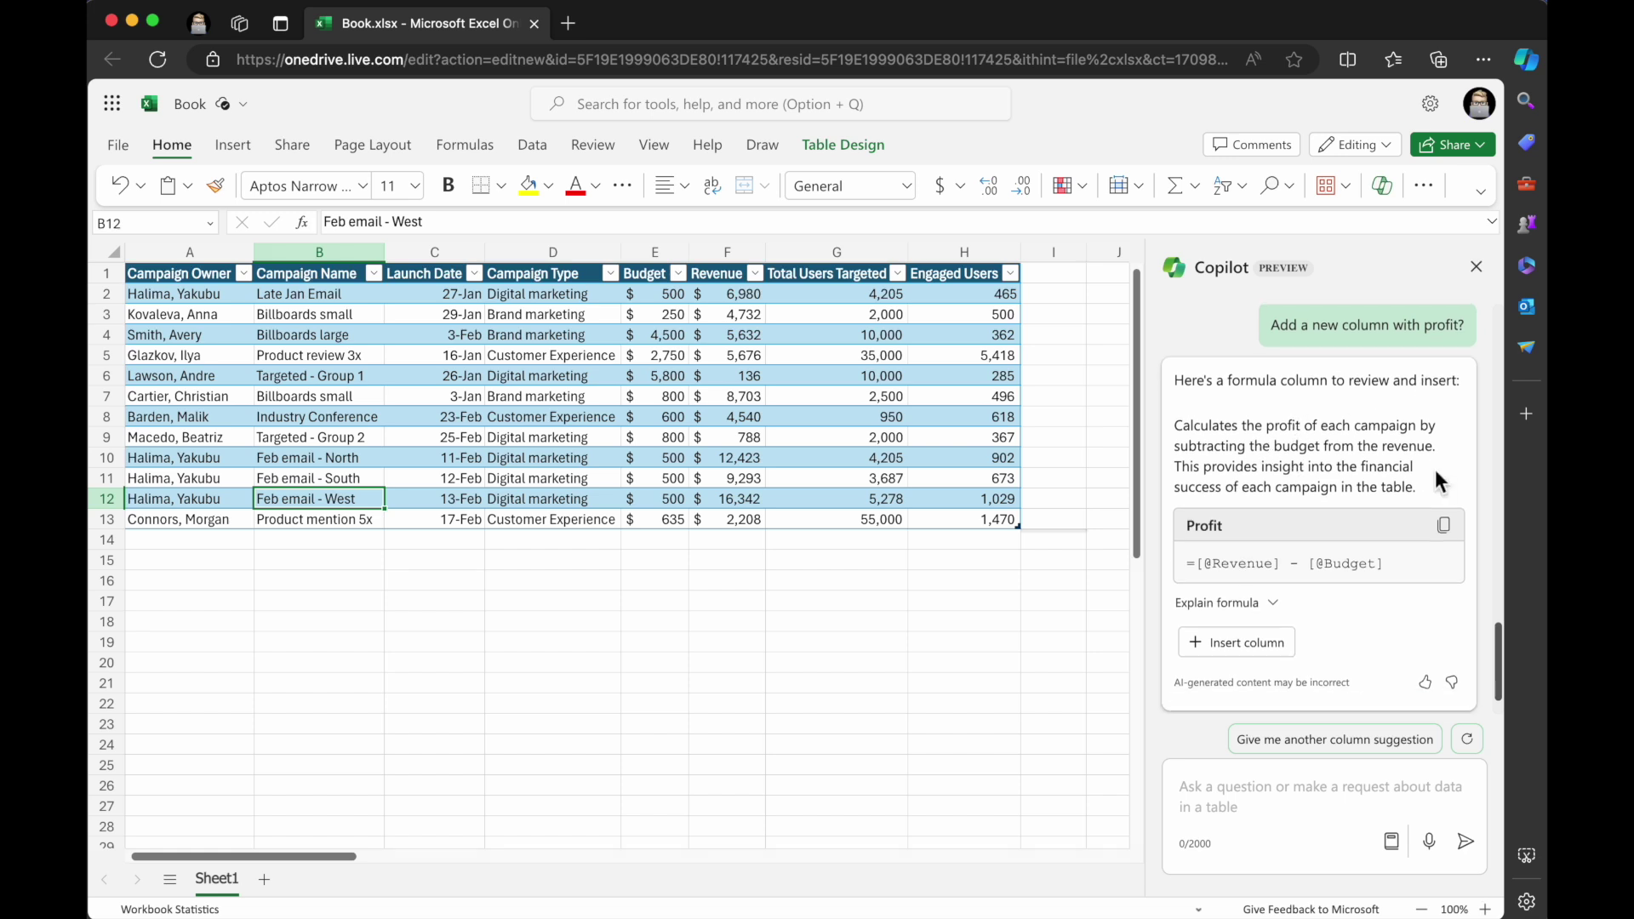
scroll(1315, 498, "down", 1)
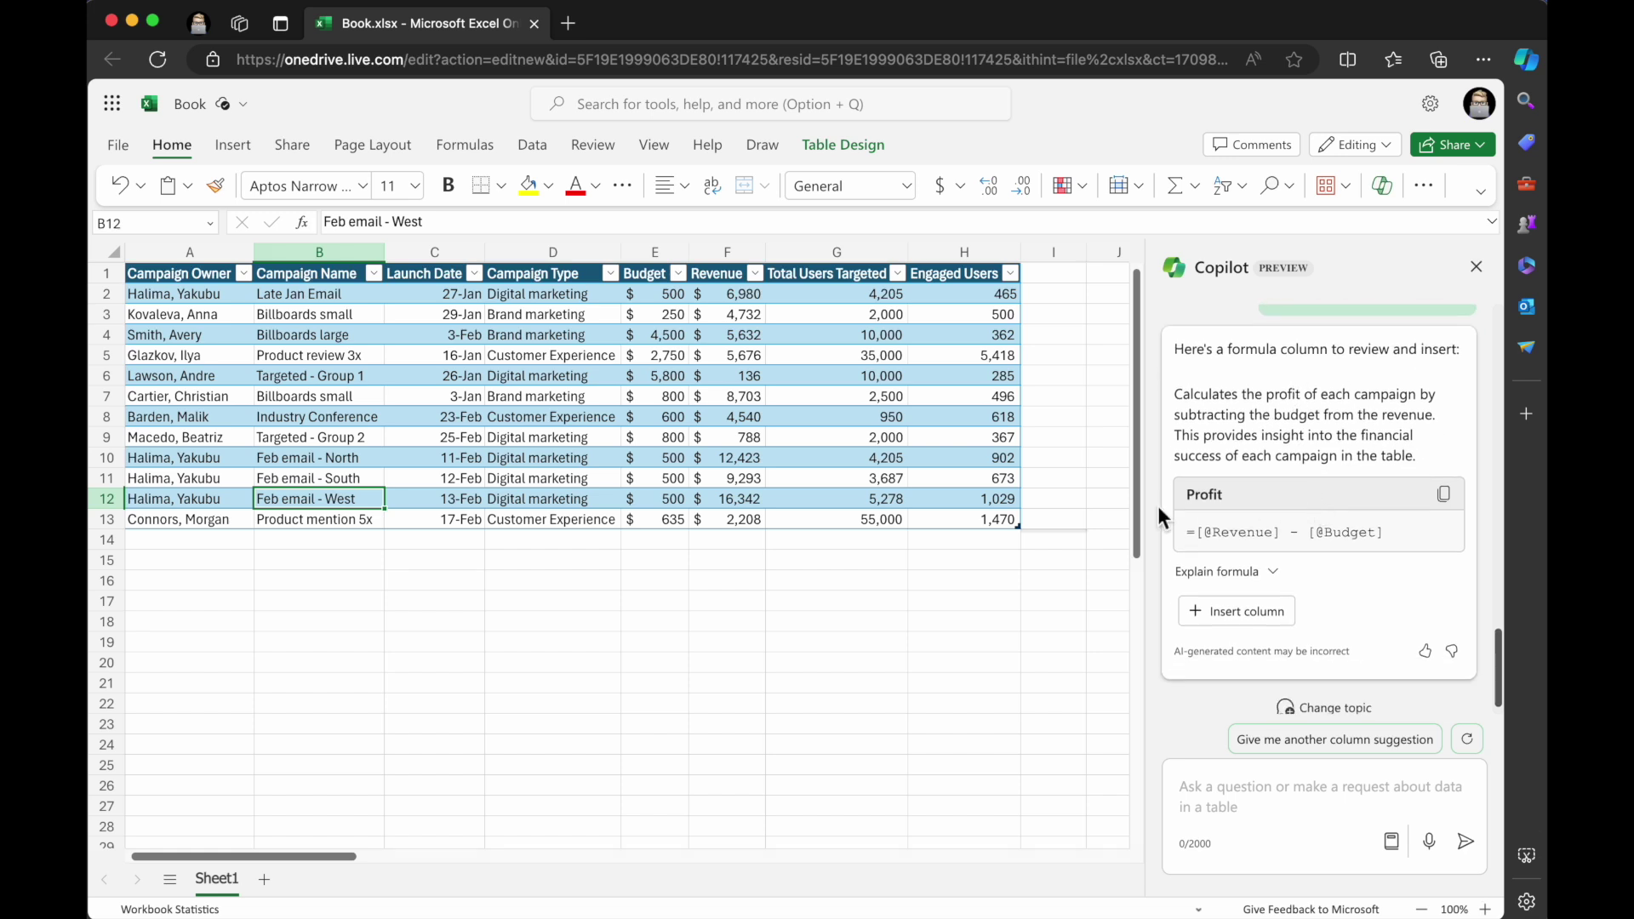
left_click(1232, 614)
left_click(1232, 621)
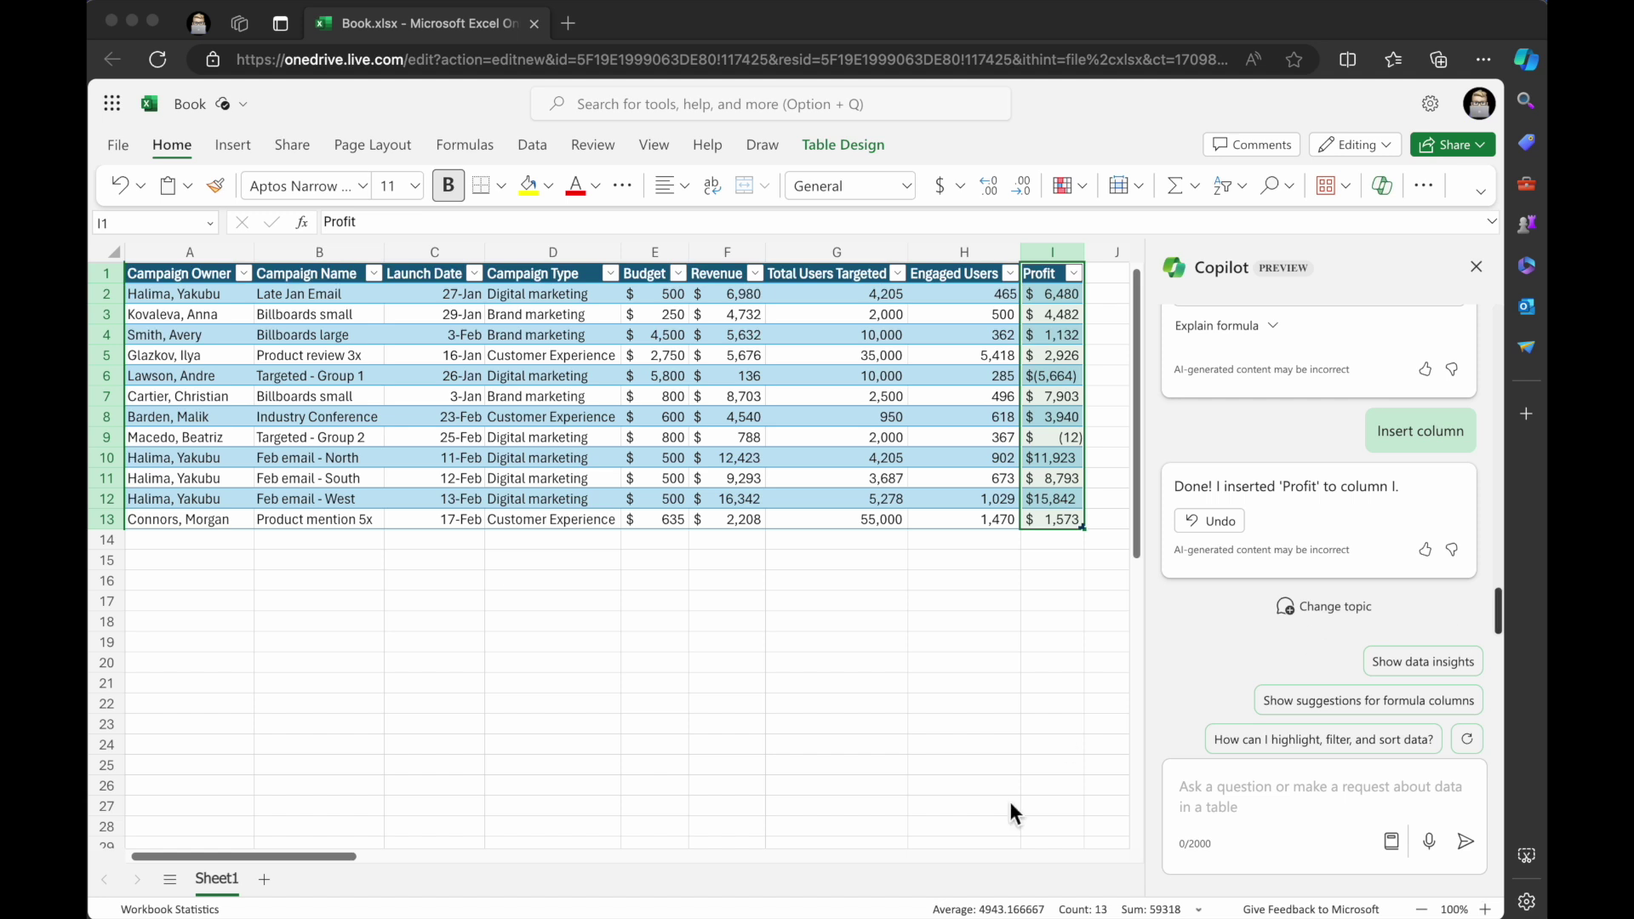
Ask Copilot to 'Highlight Profit in green when over 5000', filling values like $6,480 green
left_click(1242, 783)
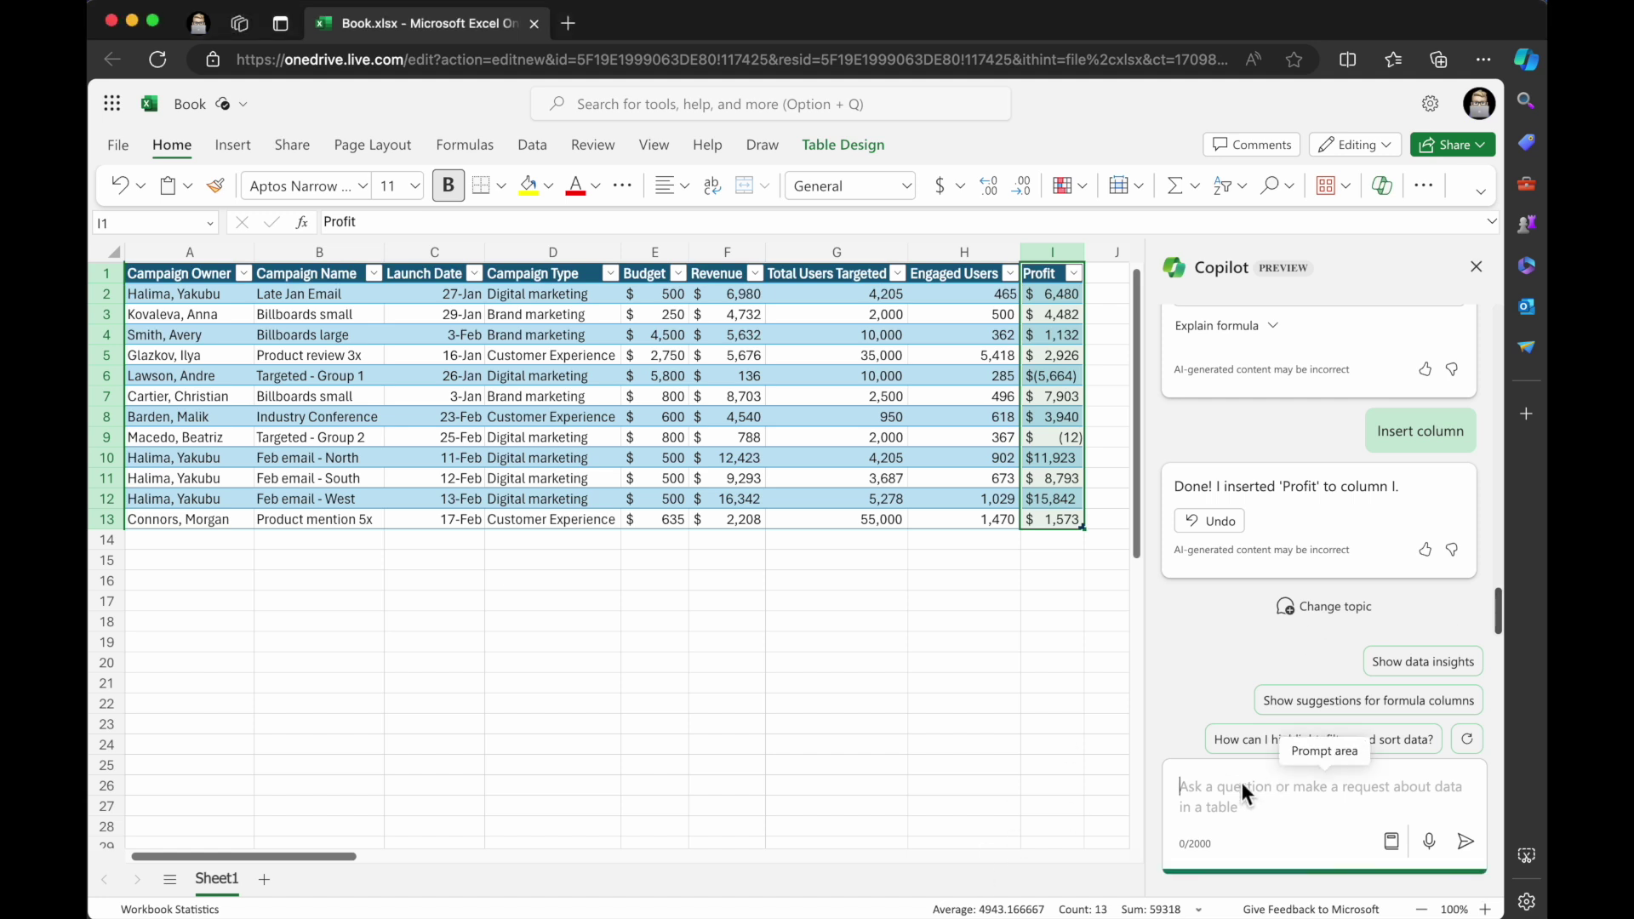
type("Highlight Profit in green when over 5000")
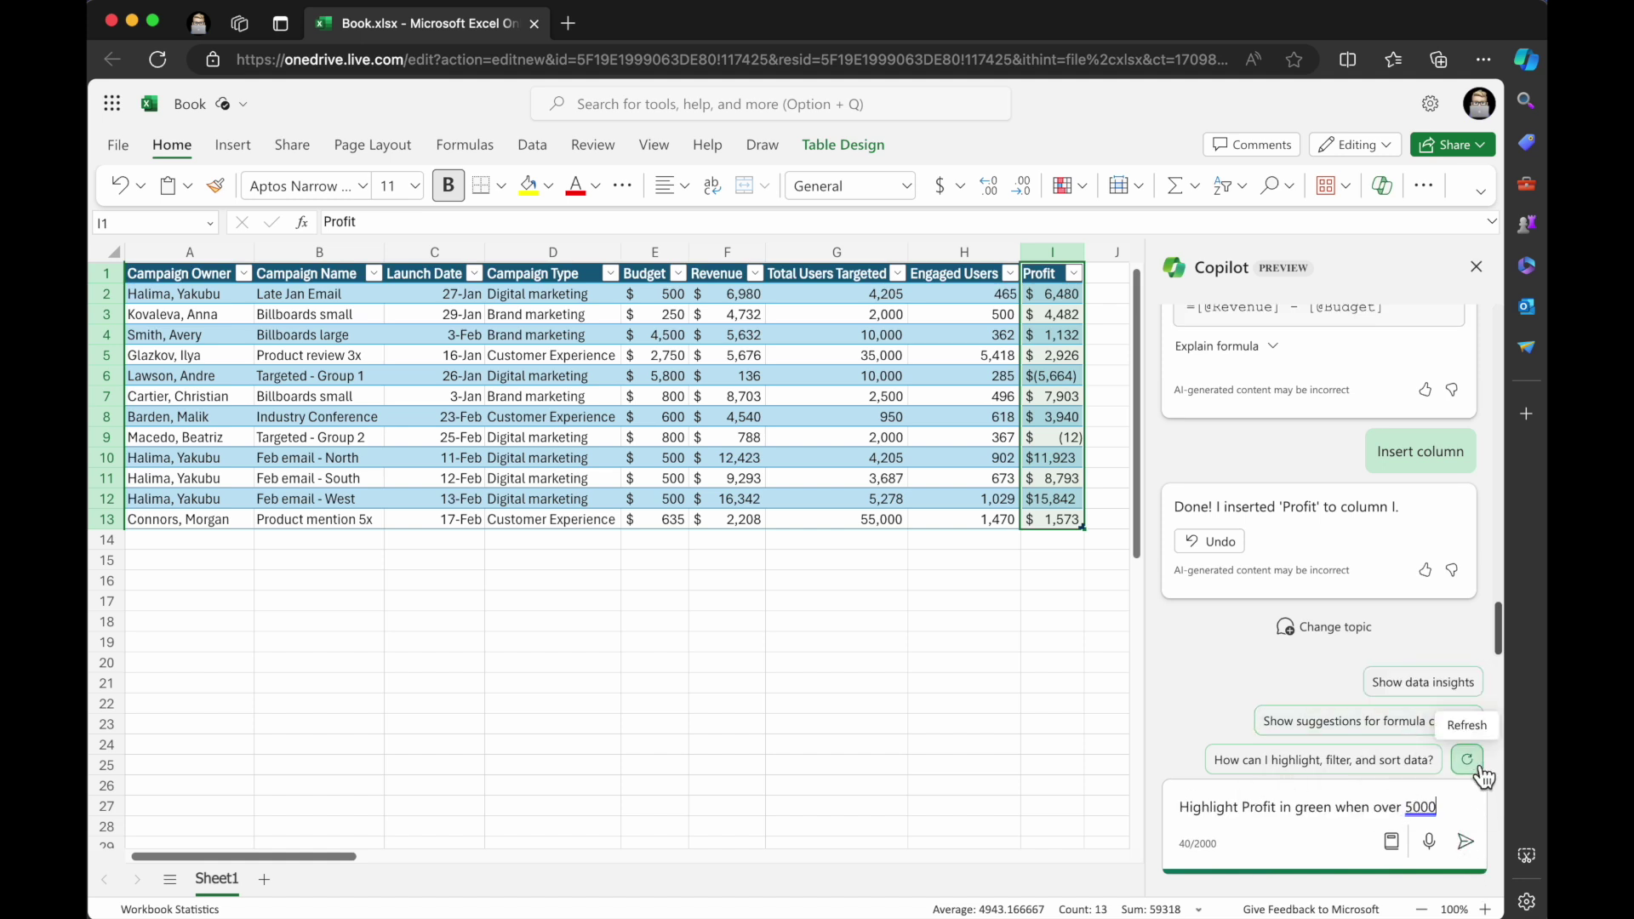
left_click(1462, 836)
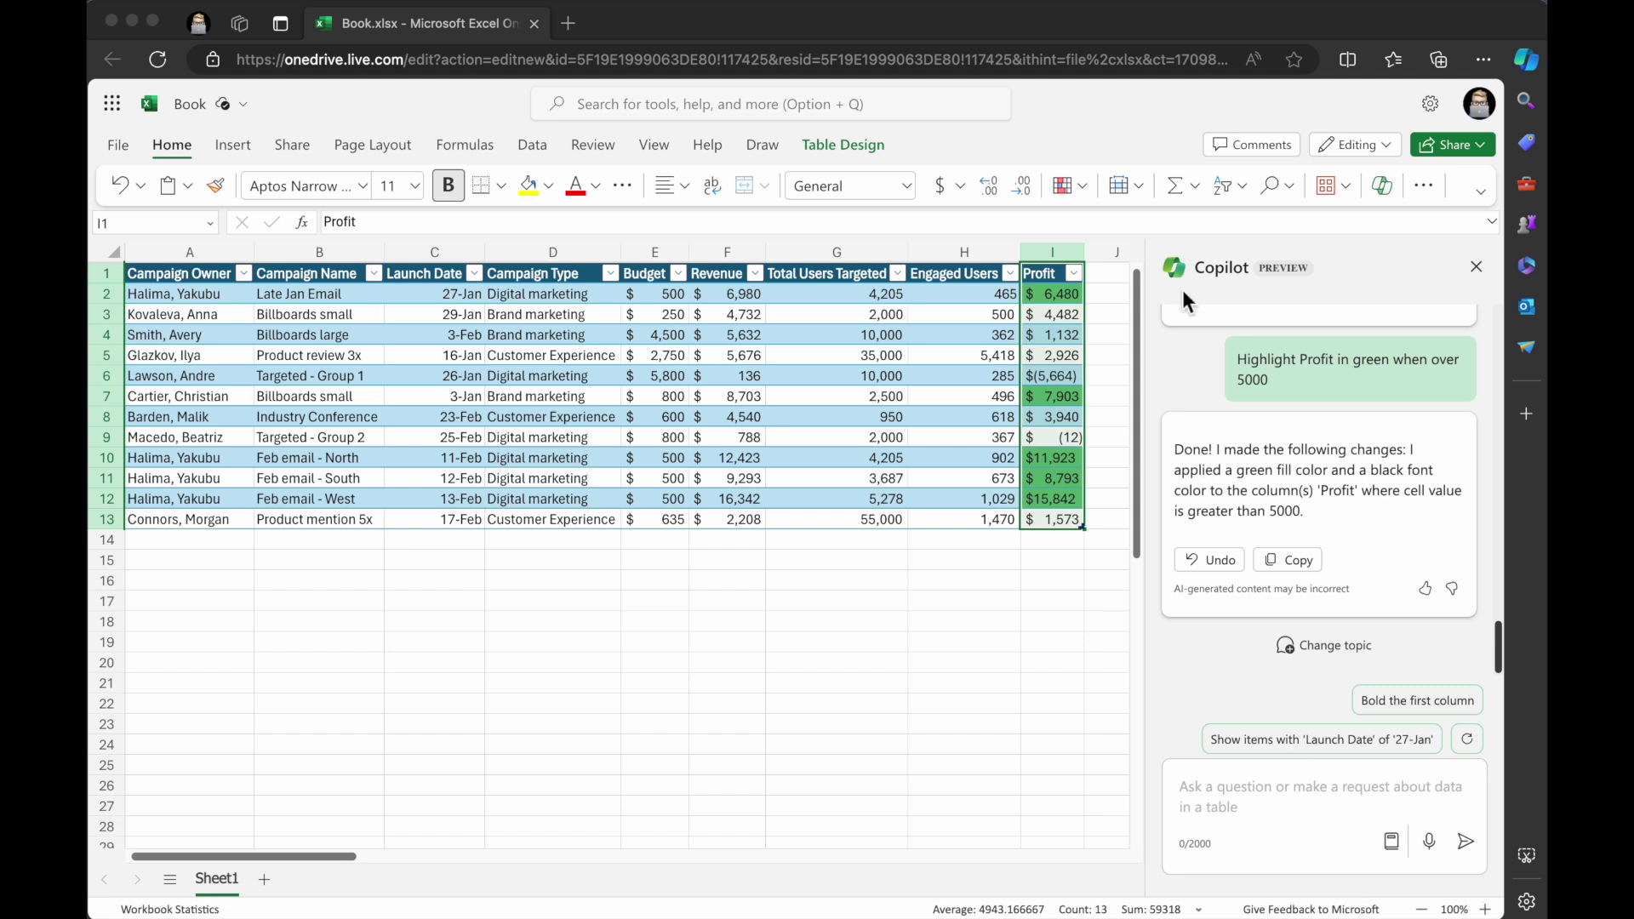
Ask Copilot which campaign generated the most profit and read the answer: Feb email - West, $15,842
left_click(1264, 788)
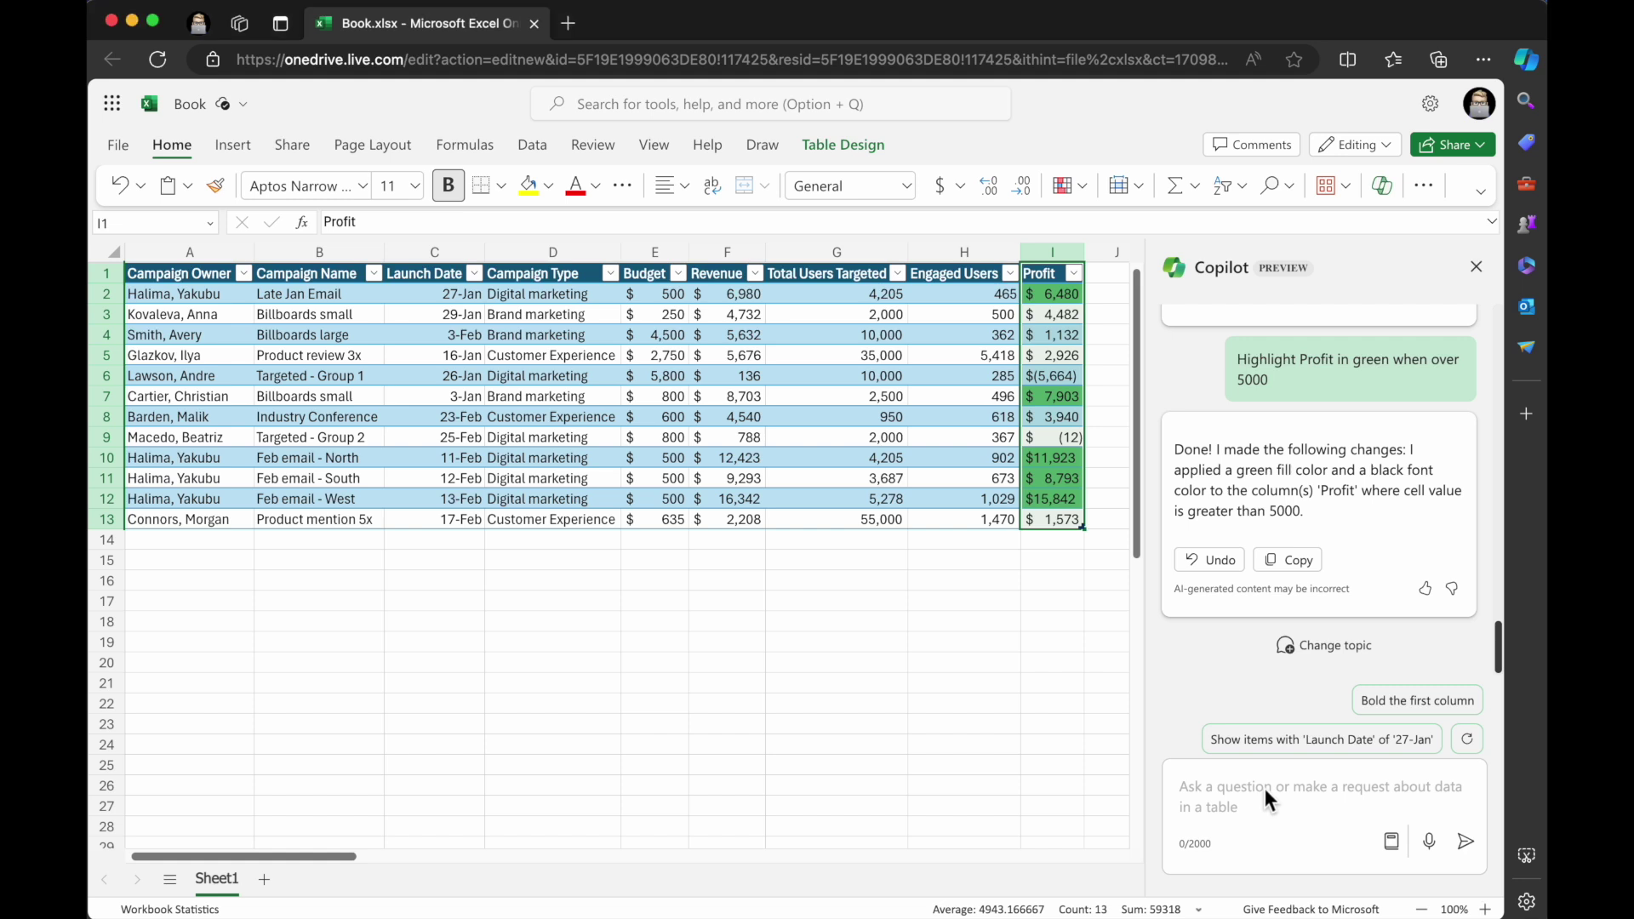
type("Which campaign generated the most profit?")
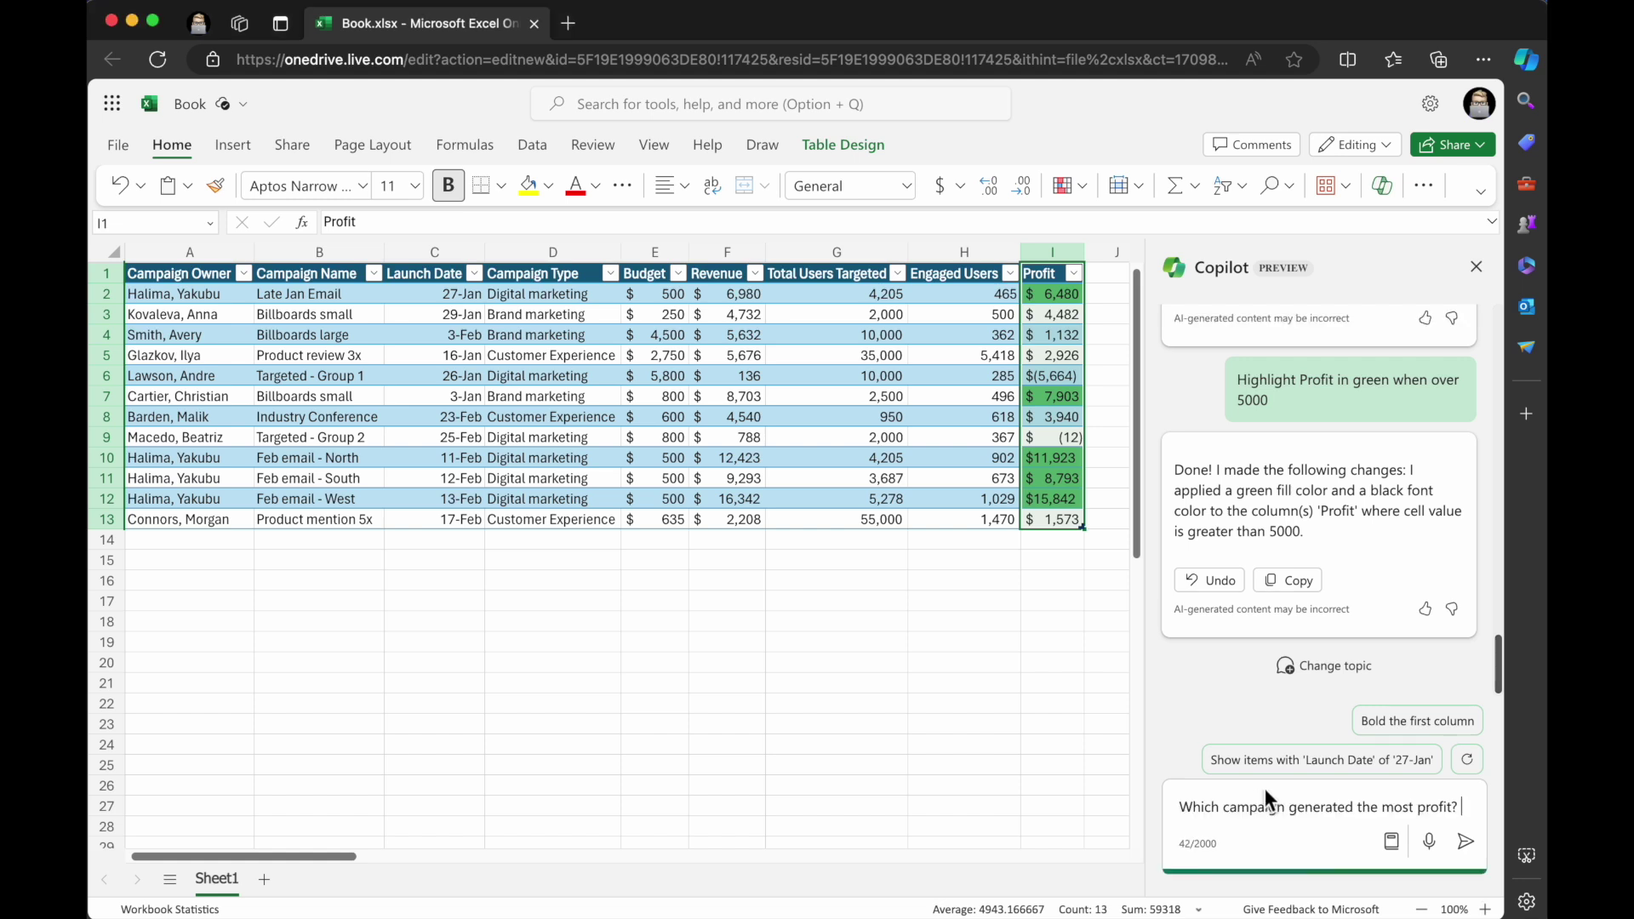
left_click(1465, 845)
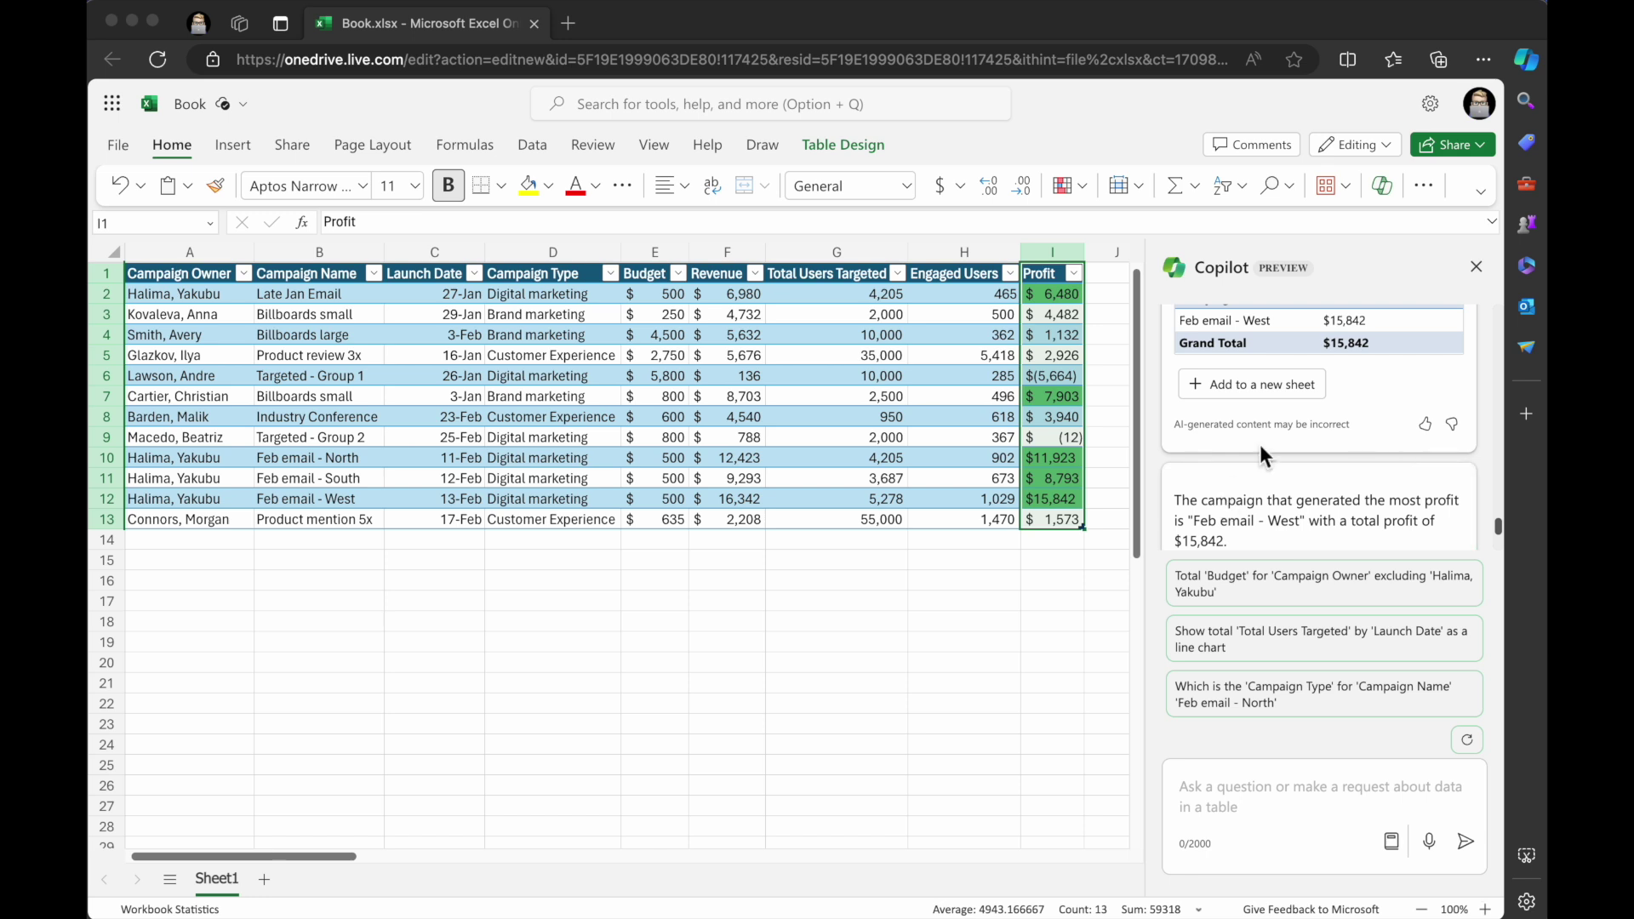
scroll(1259, 444, "up", 3)
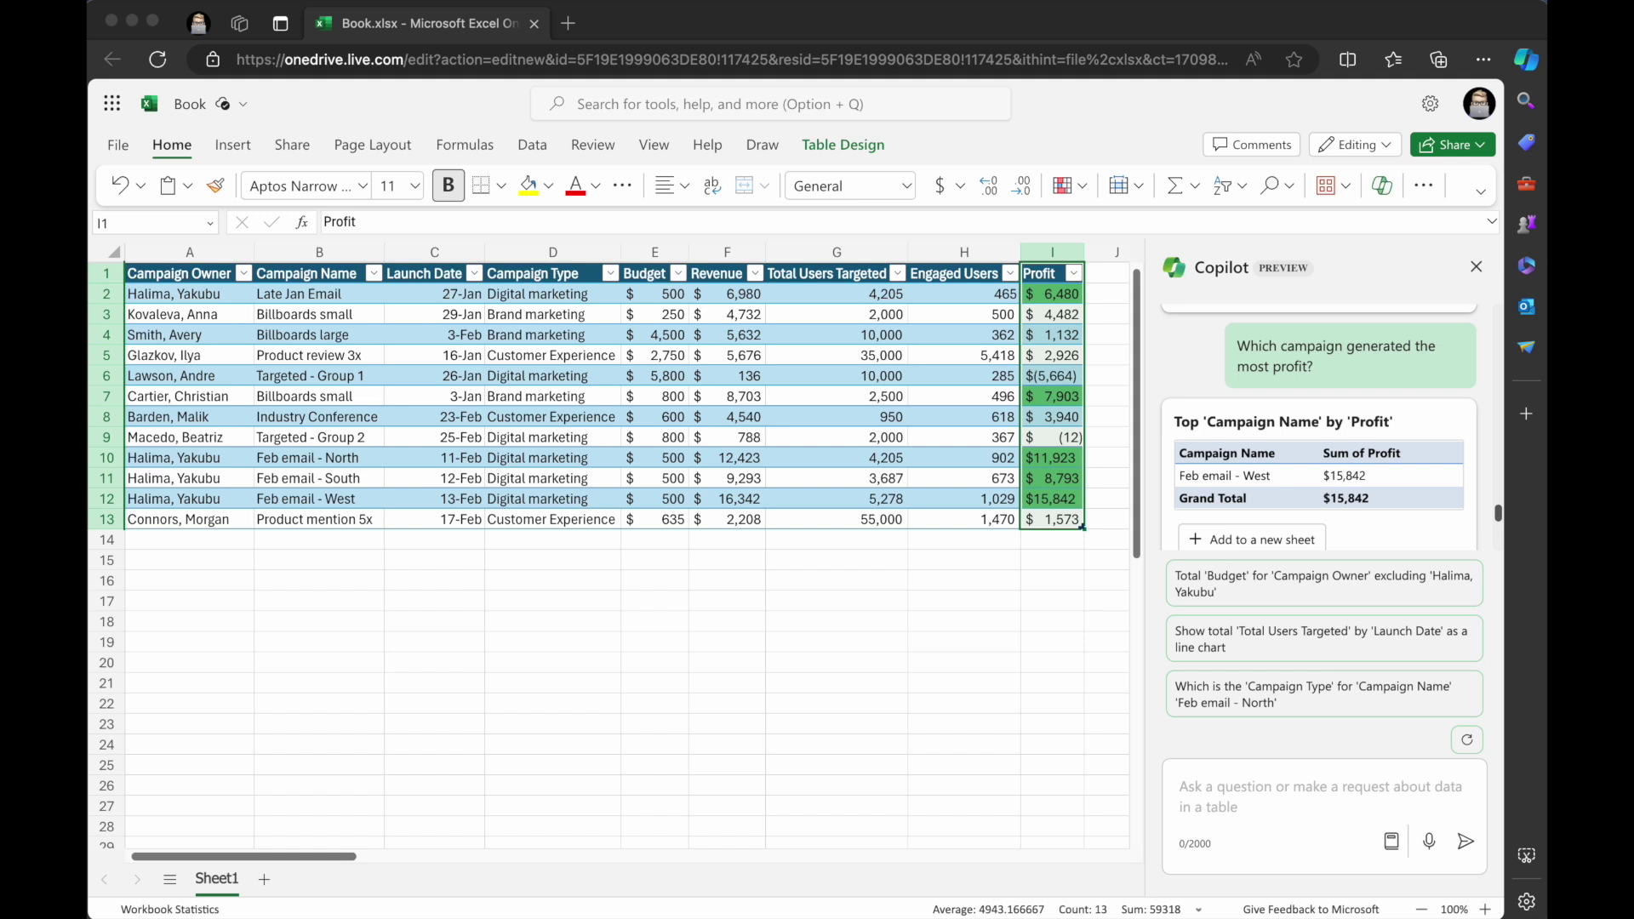
Have Copilot add 3 Arrows Gray icons to Profit values below zero and widen column I
left_click(1268, 785)
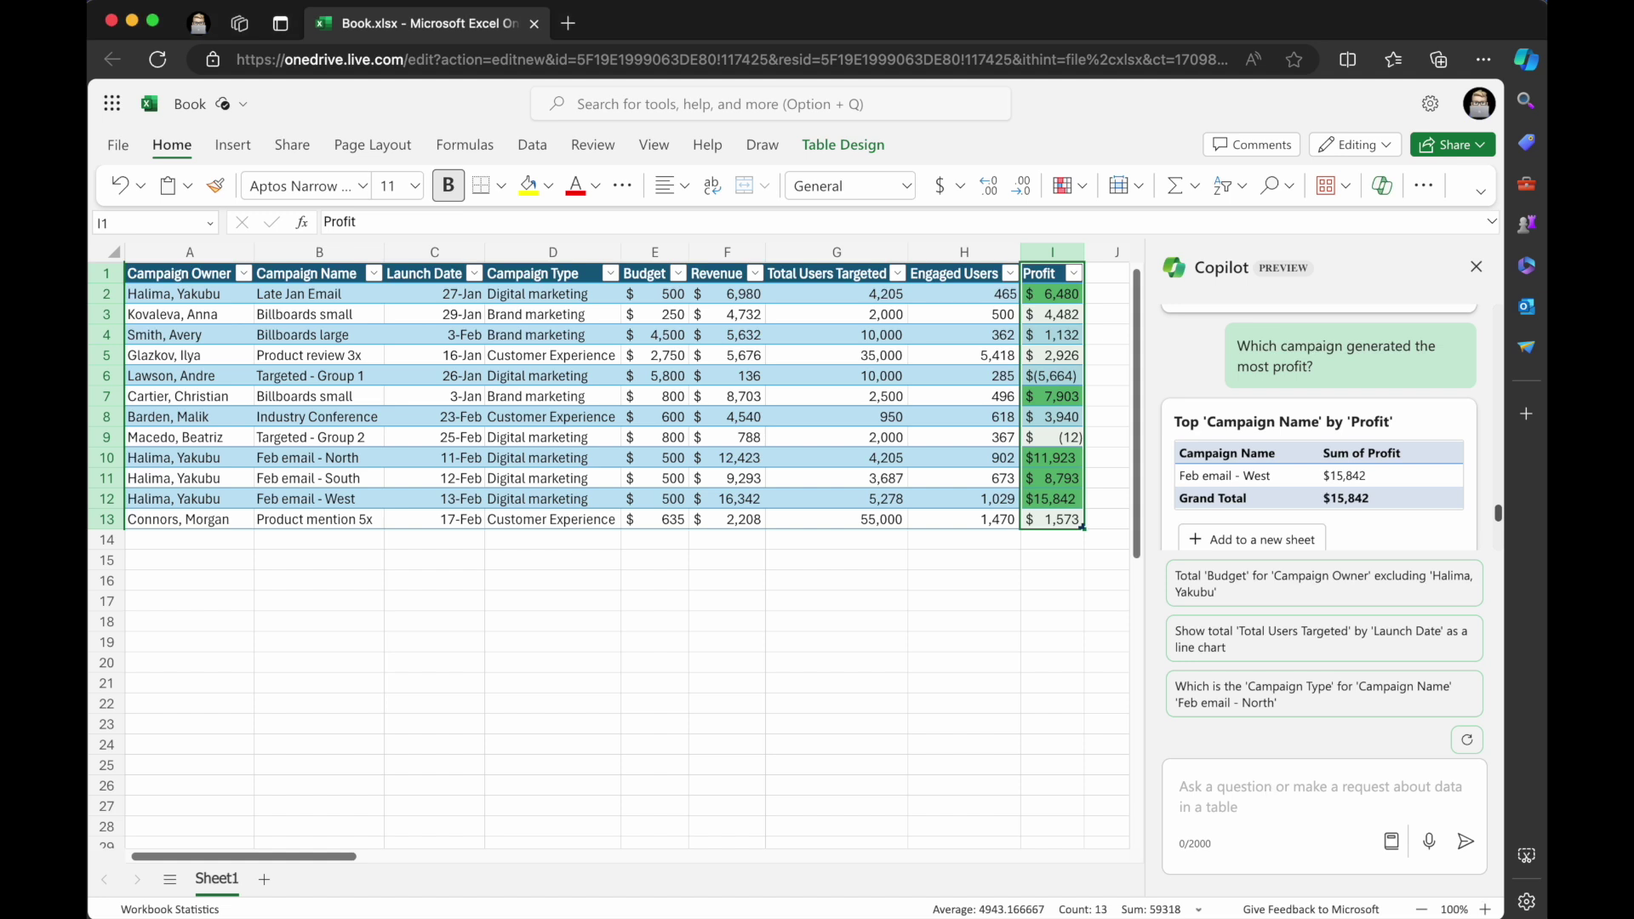
type("Add icon if the profit margin is less than zero")
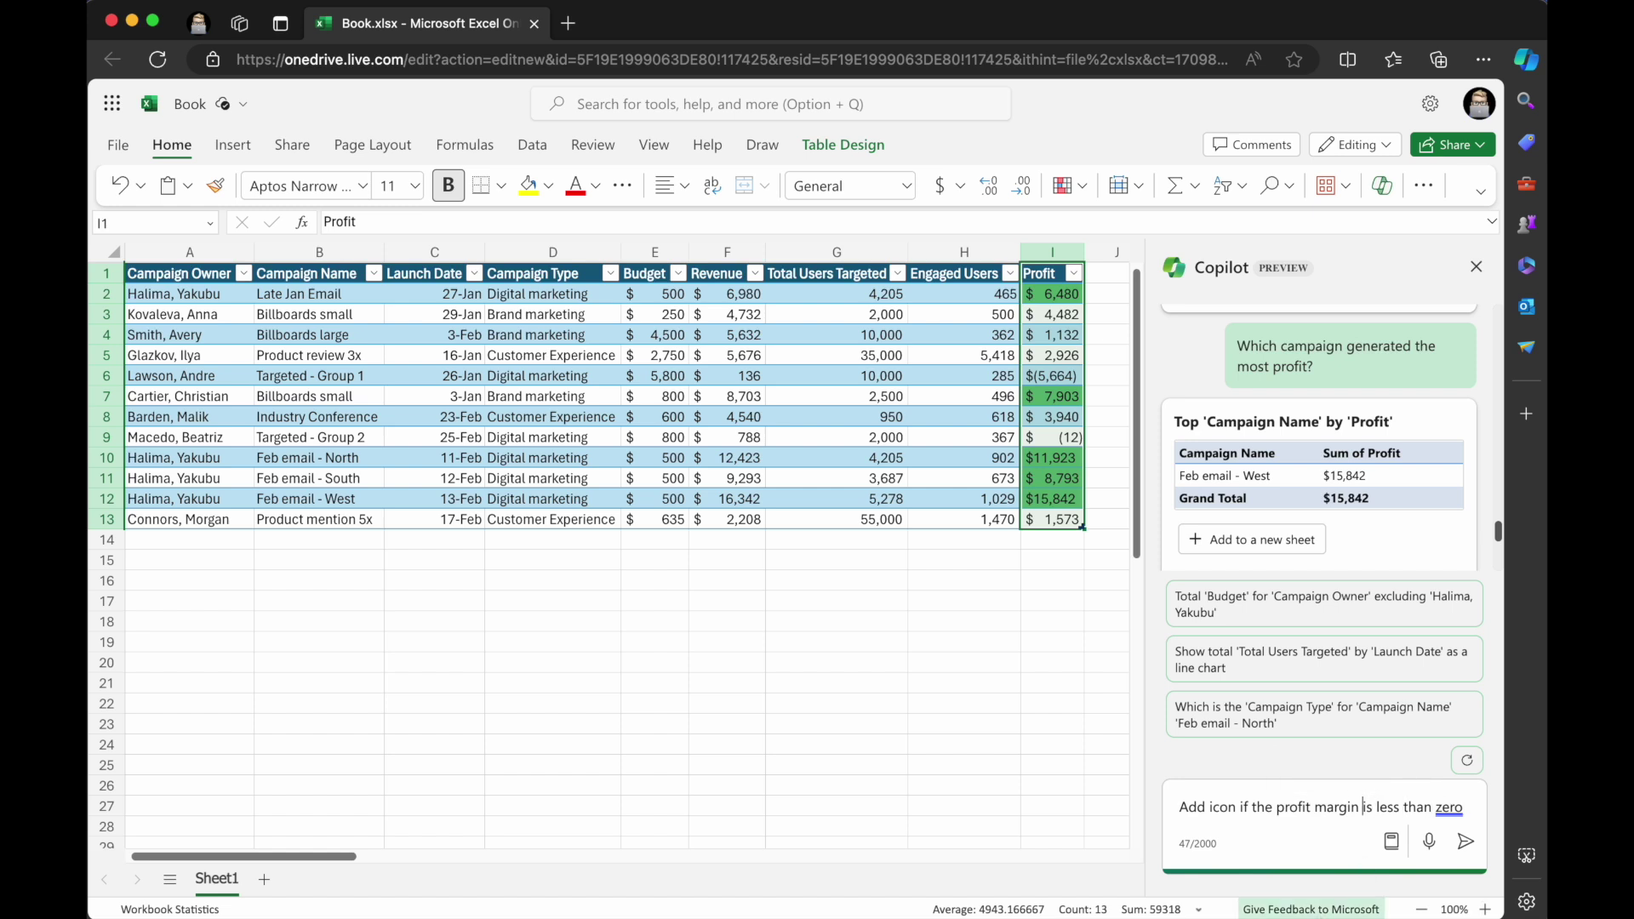
key("BackSpace")
key("BackSpace")
key("BackSpace")
key("BackSpace")
key("BackSpace")
key("BackSpace")
key("BackSpace")
key("Return")
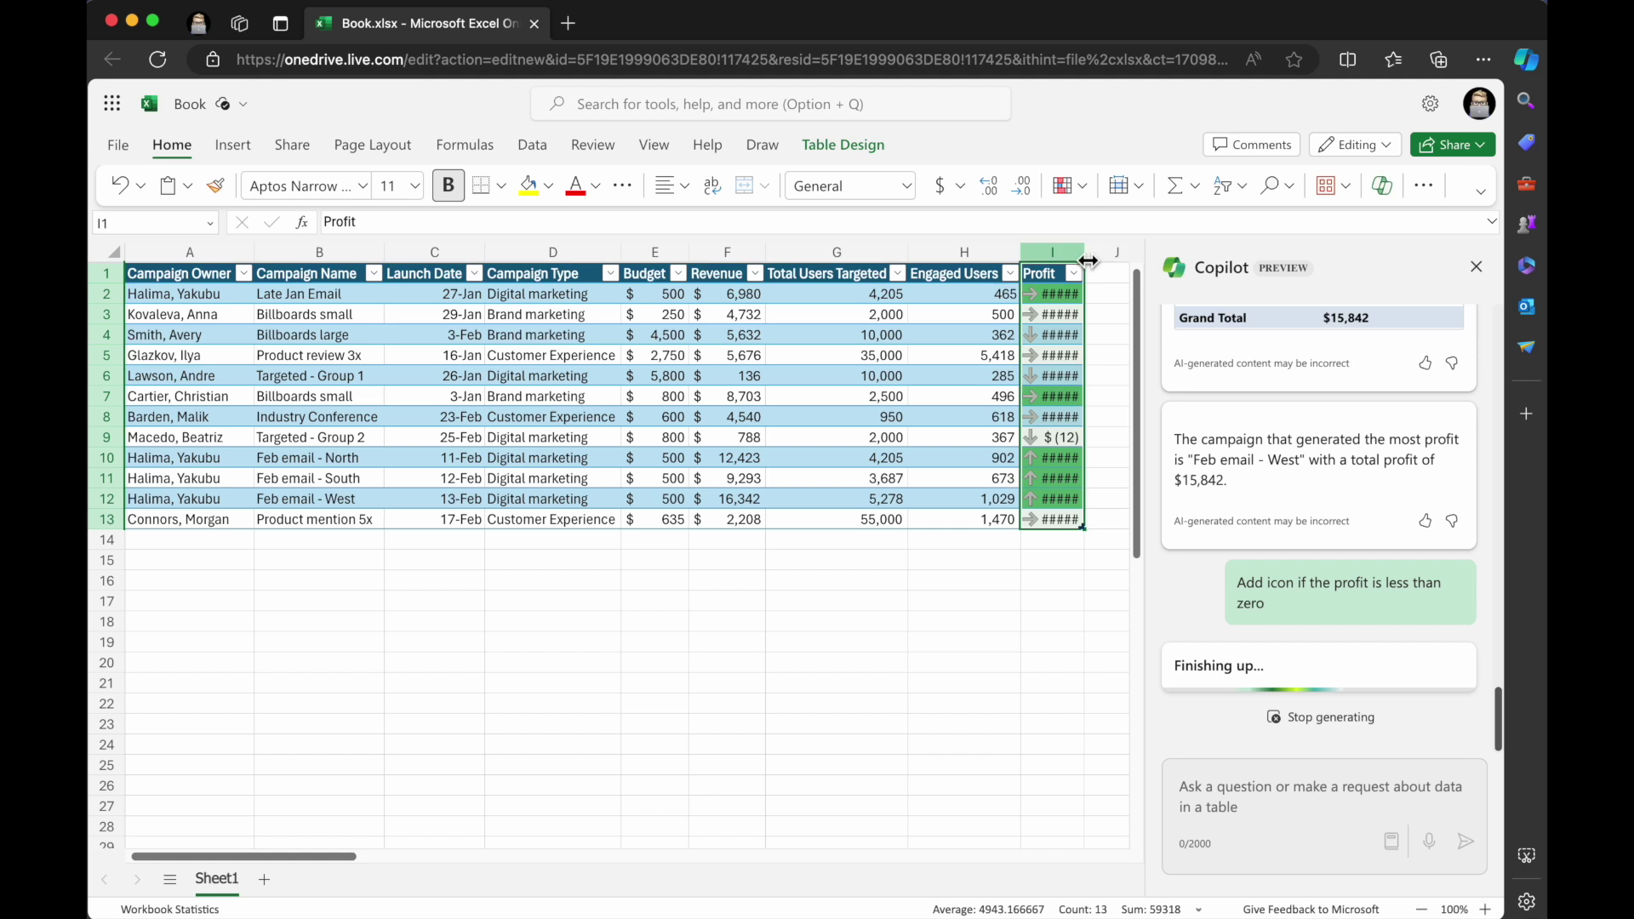
left_click_drag(1084, 252, 1106, 269)
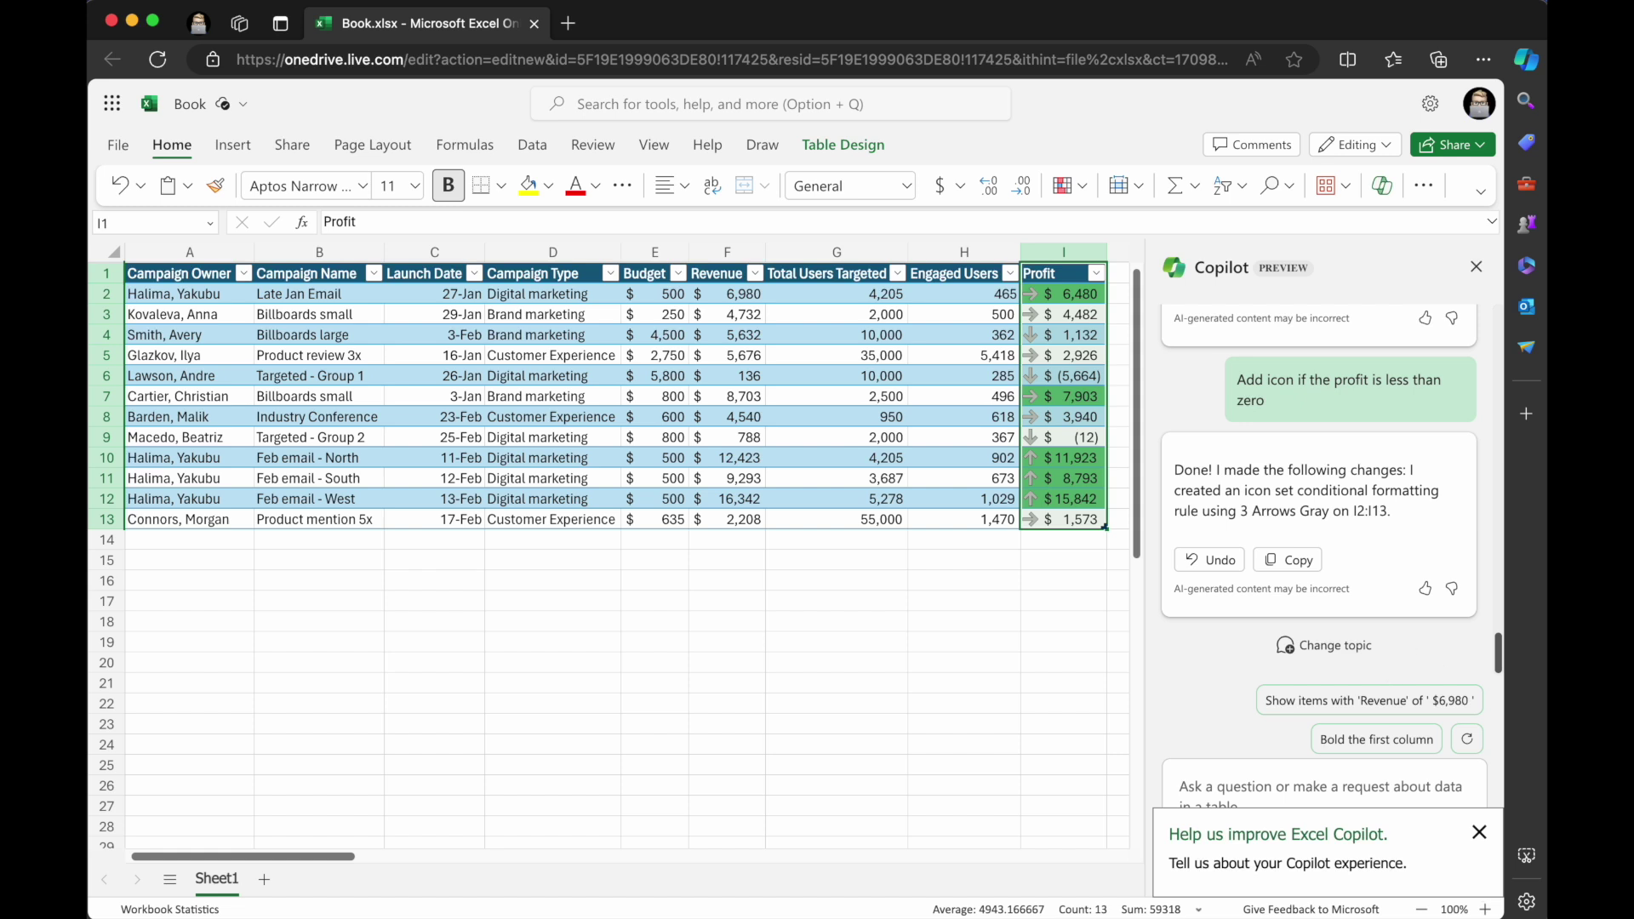
left_click(1479, 832)
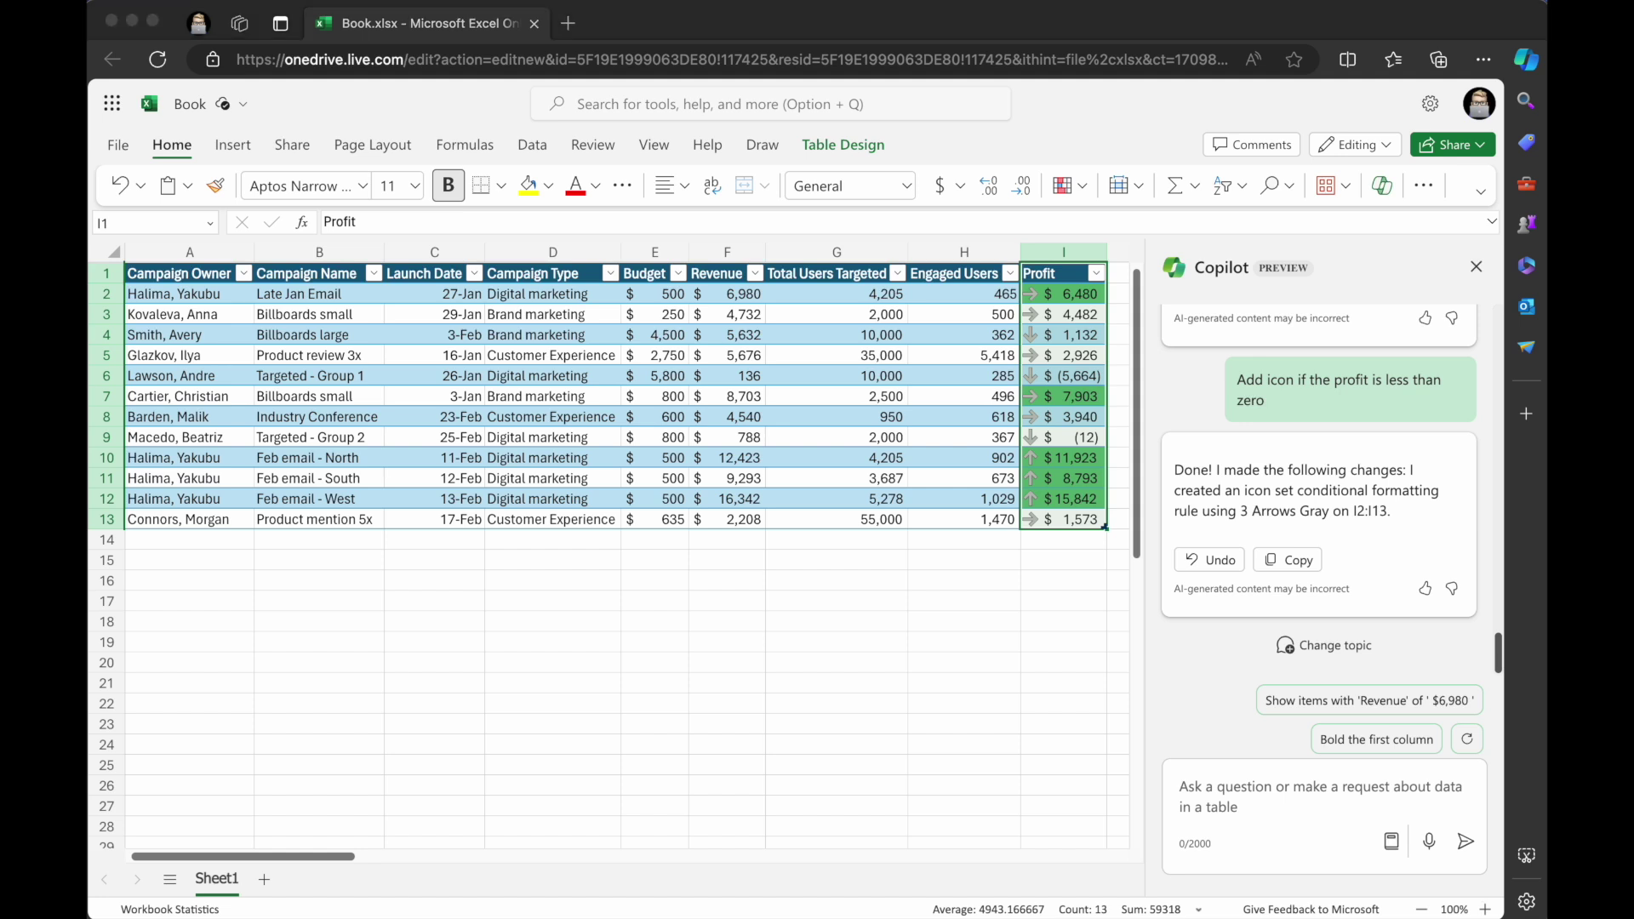
Request a profit-by-month line chart and place it with its PivotTable on a new sheet
left_click(1244, 792)
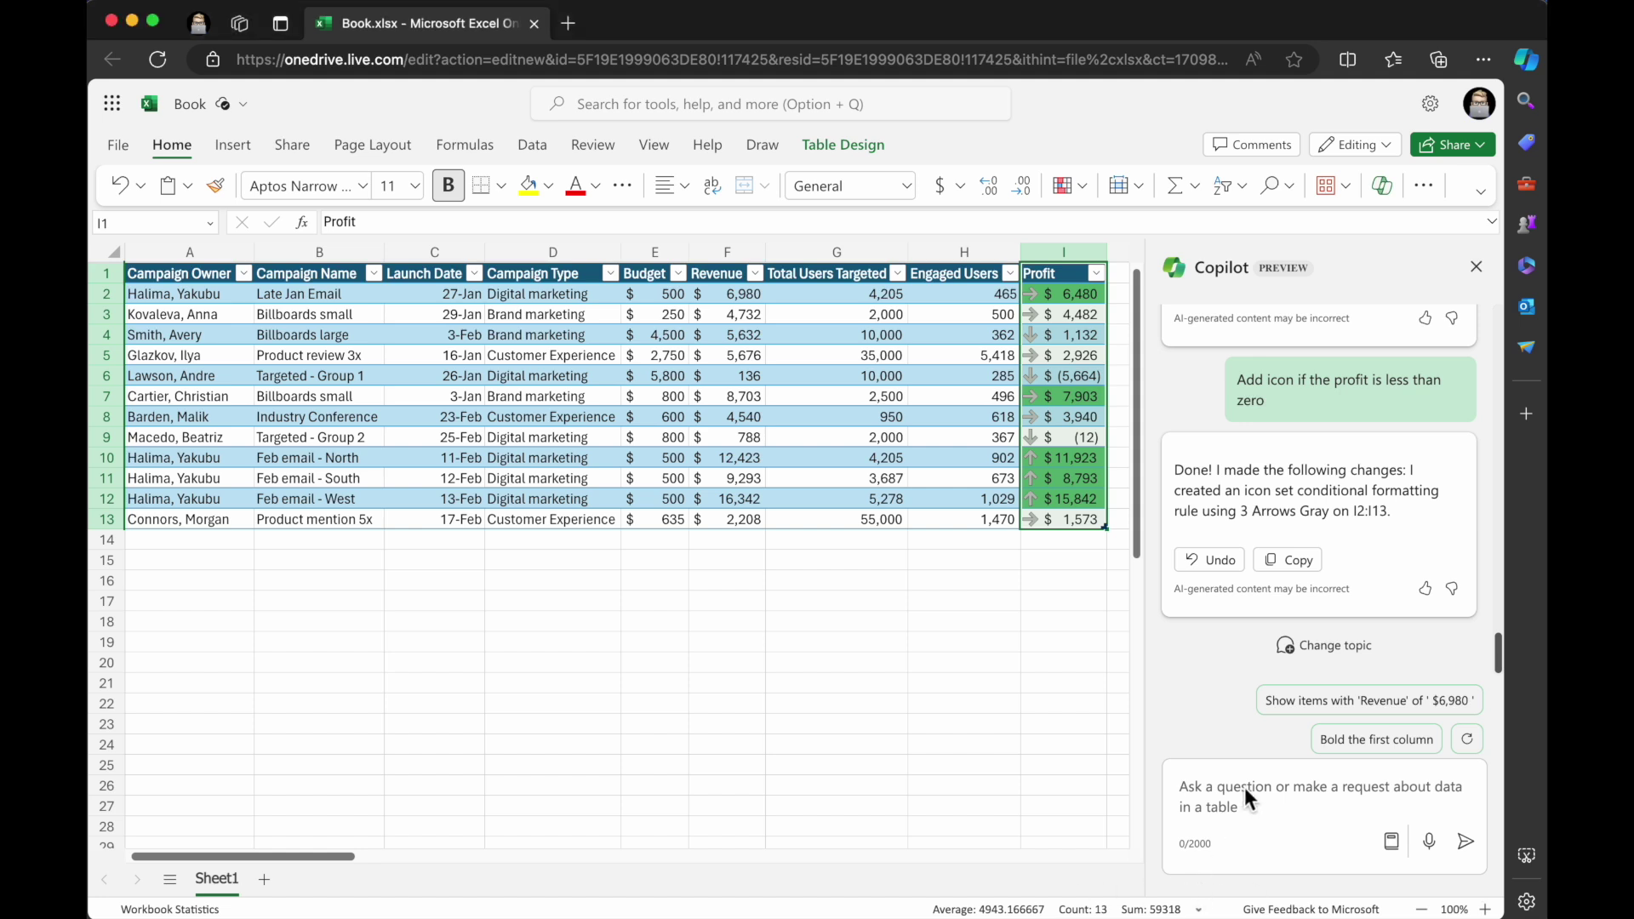
type("Can you make a line chart showing profit by month?")
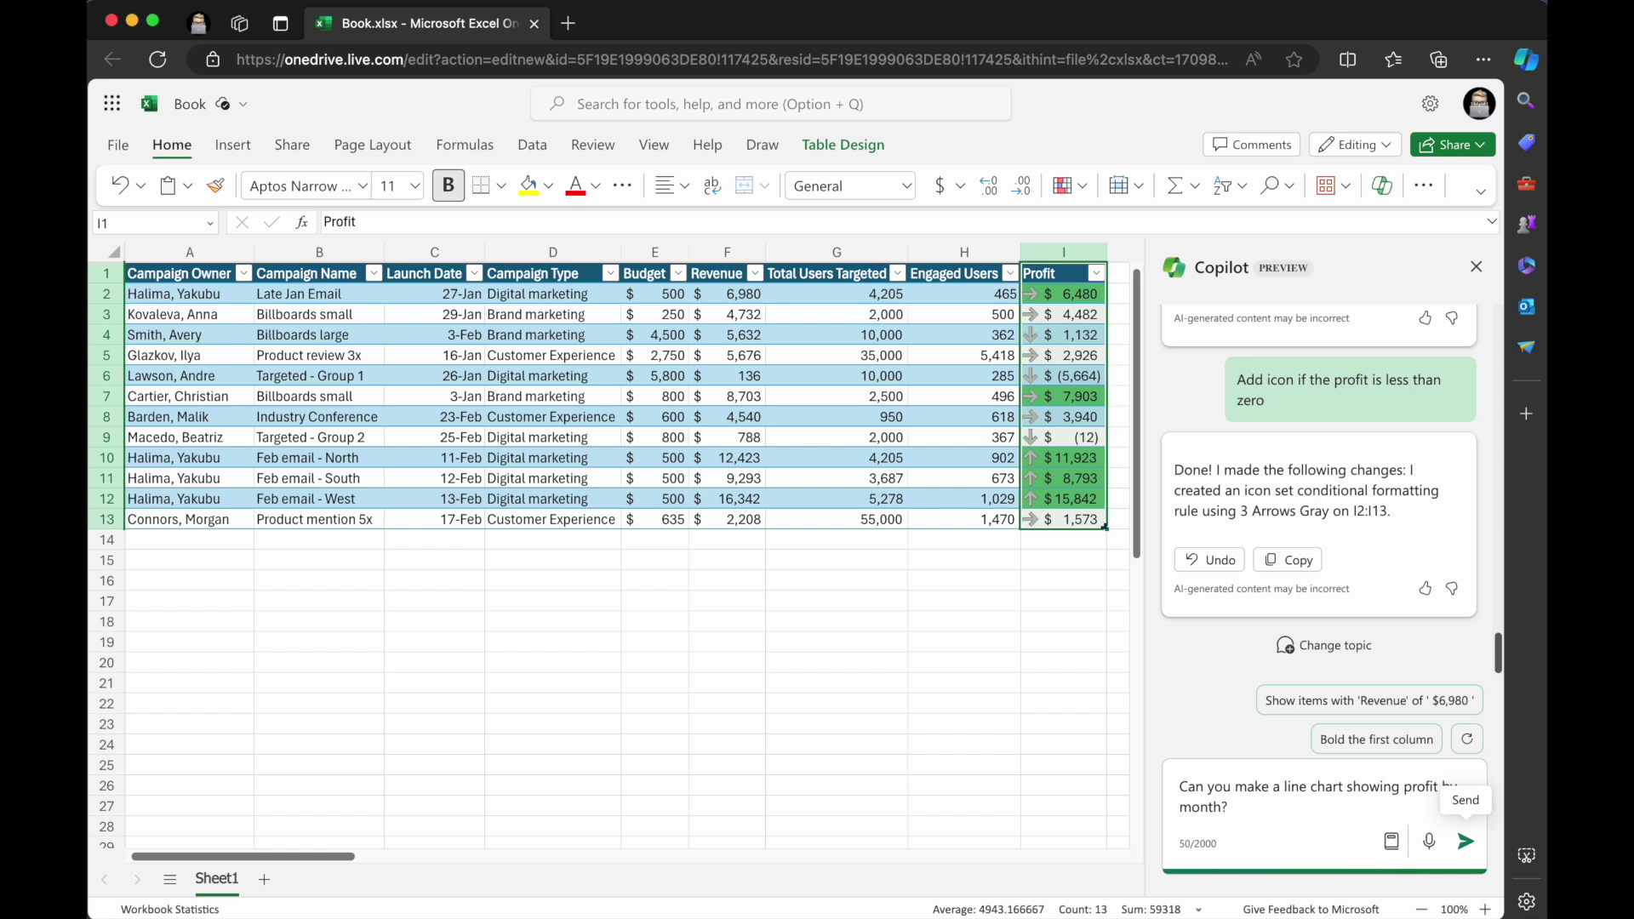
left_click(1464, 841)
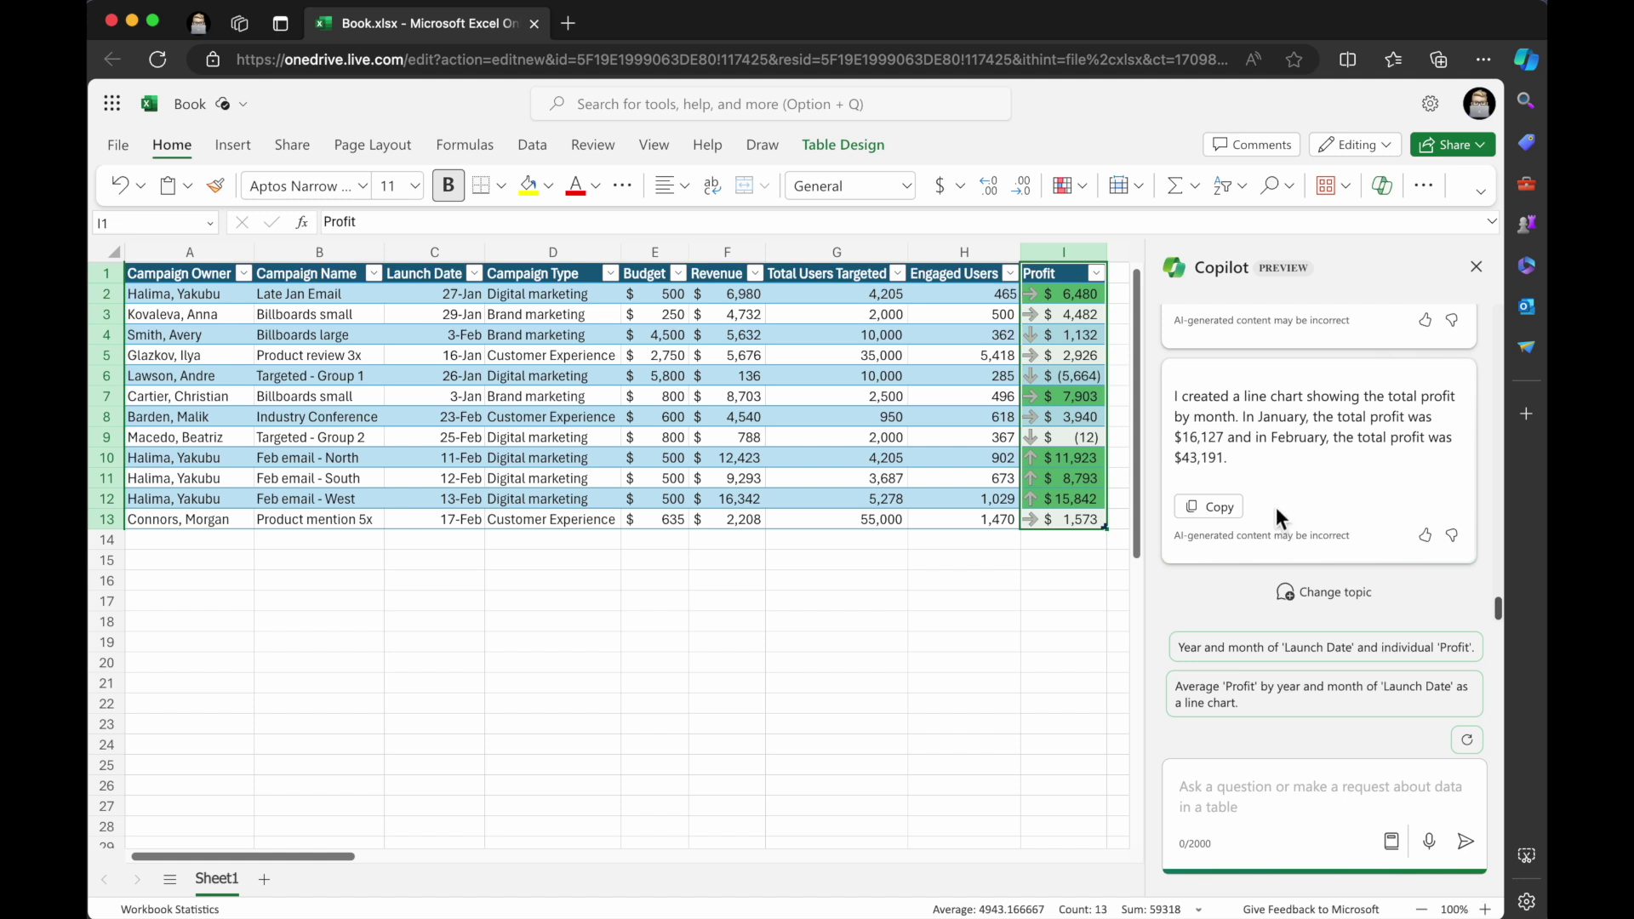
scroll(1276, 502, "up", 2)
scroll(1276, 502, "up", 3)
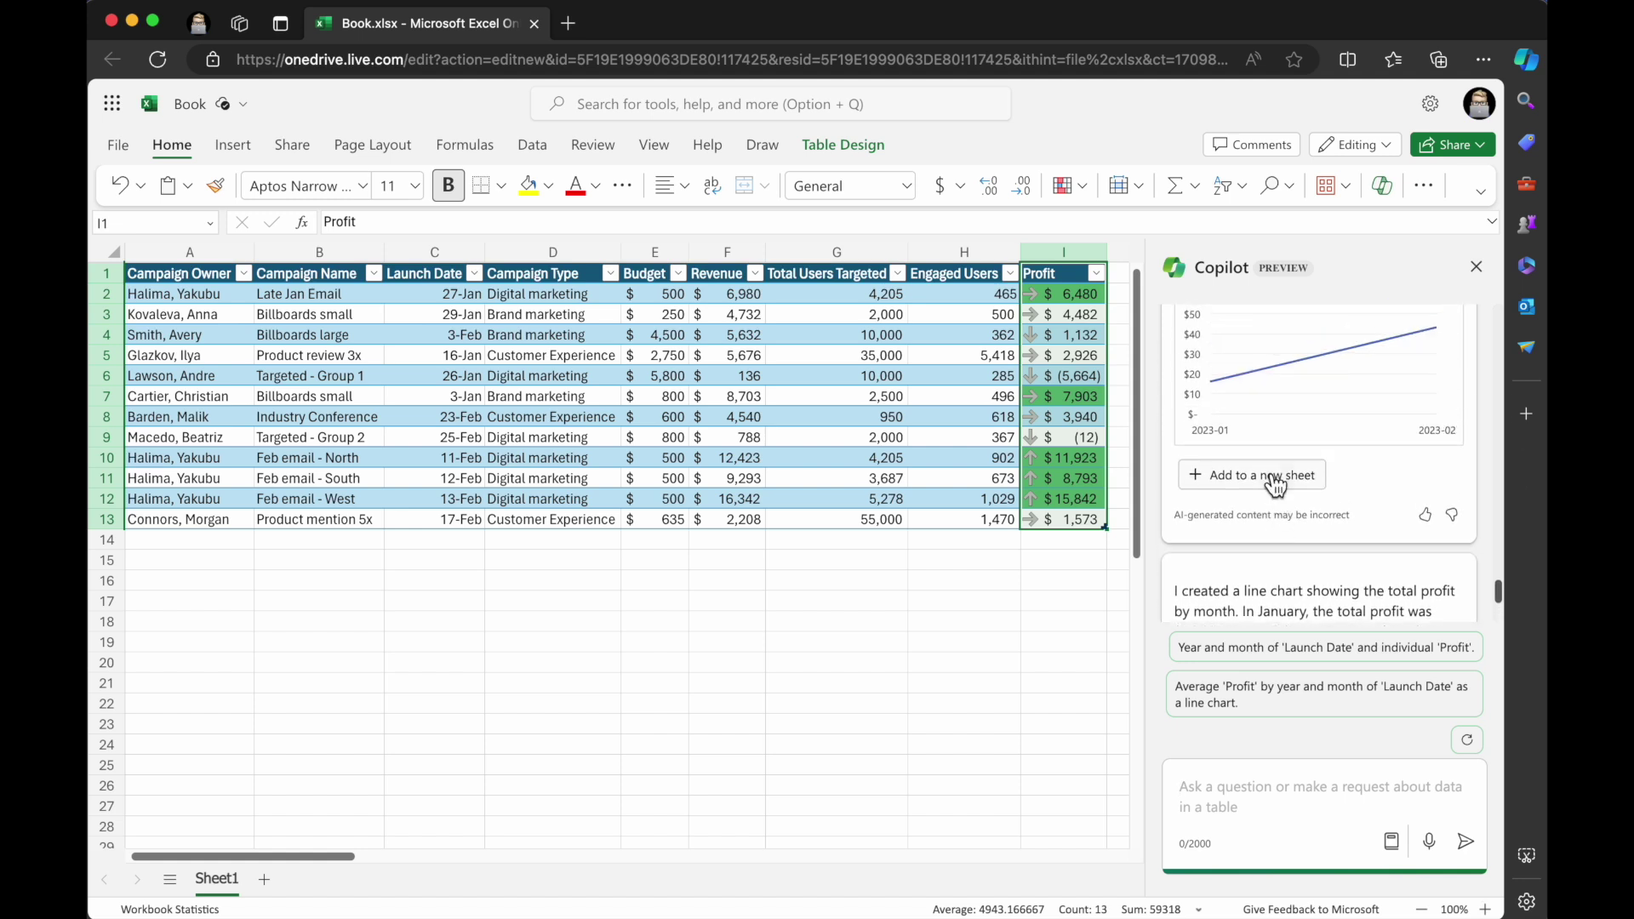
left_click(1266, 471)
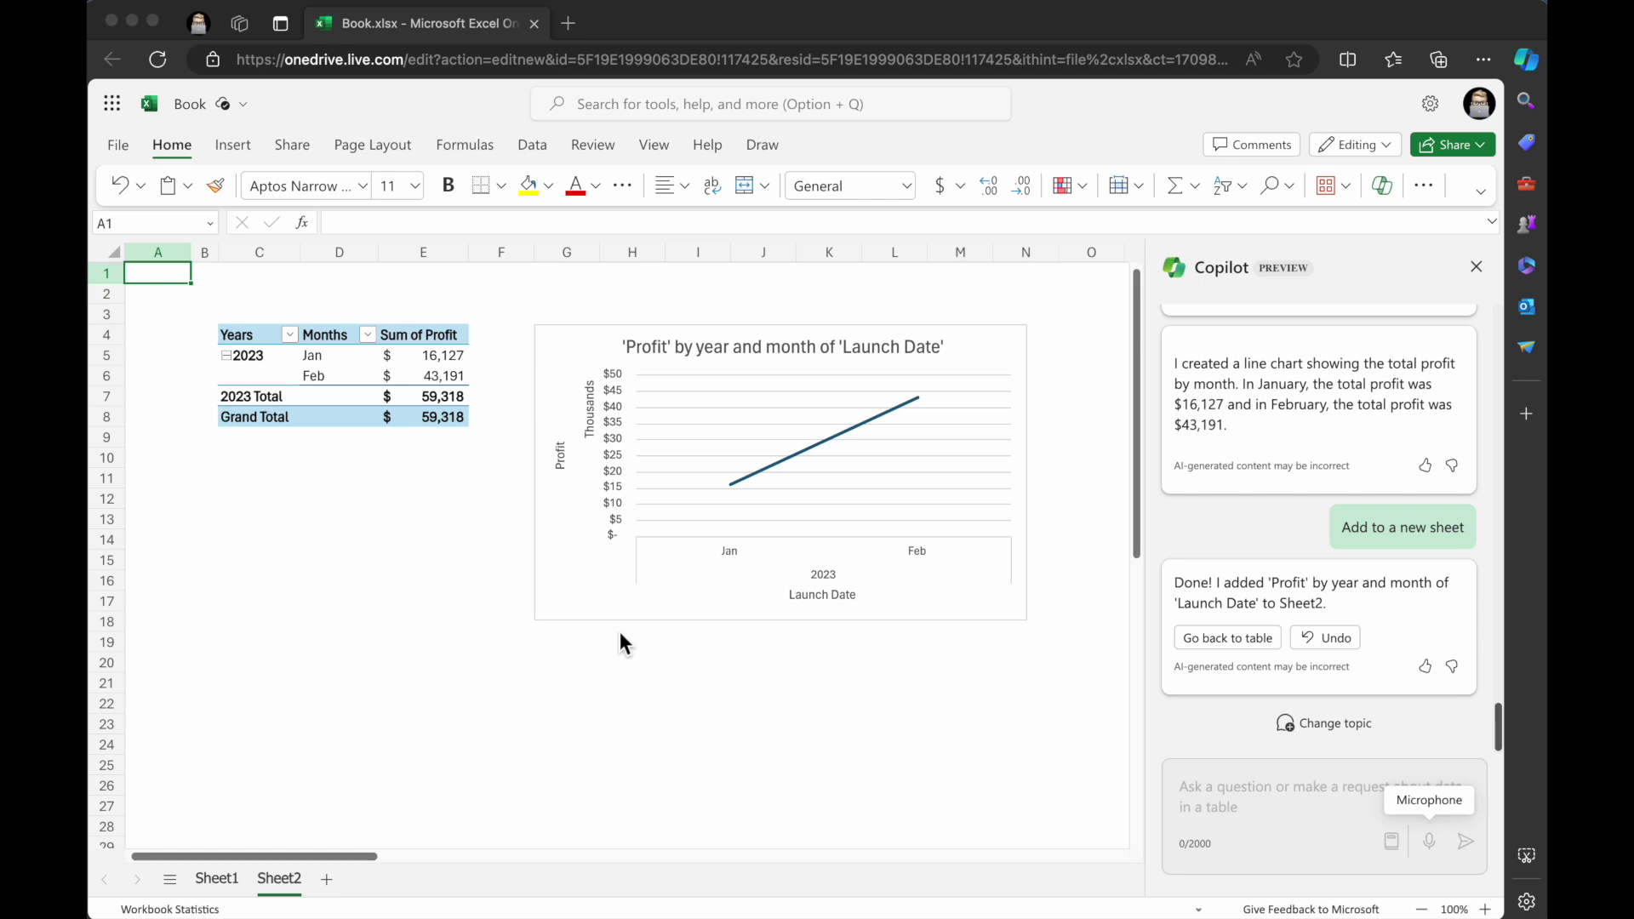
Return to the campaign table on Sheet1 and select a cell in it
left_click(208, 875)
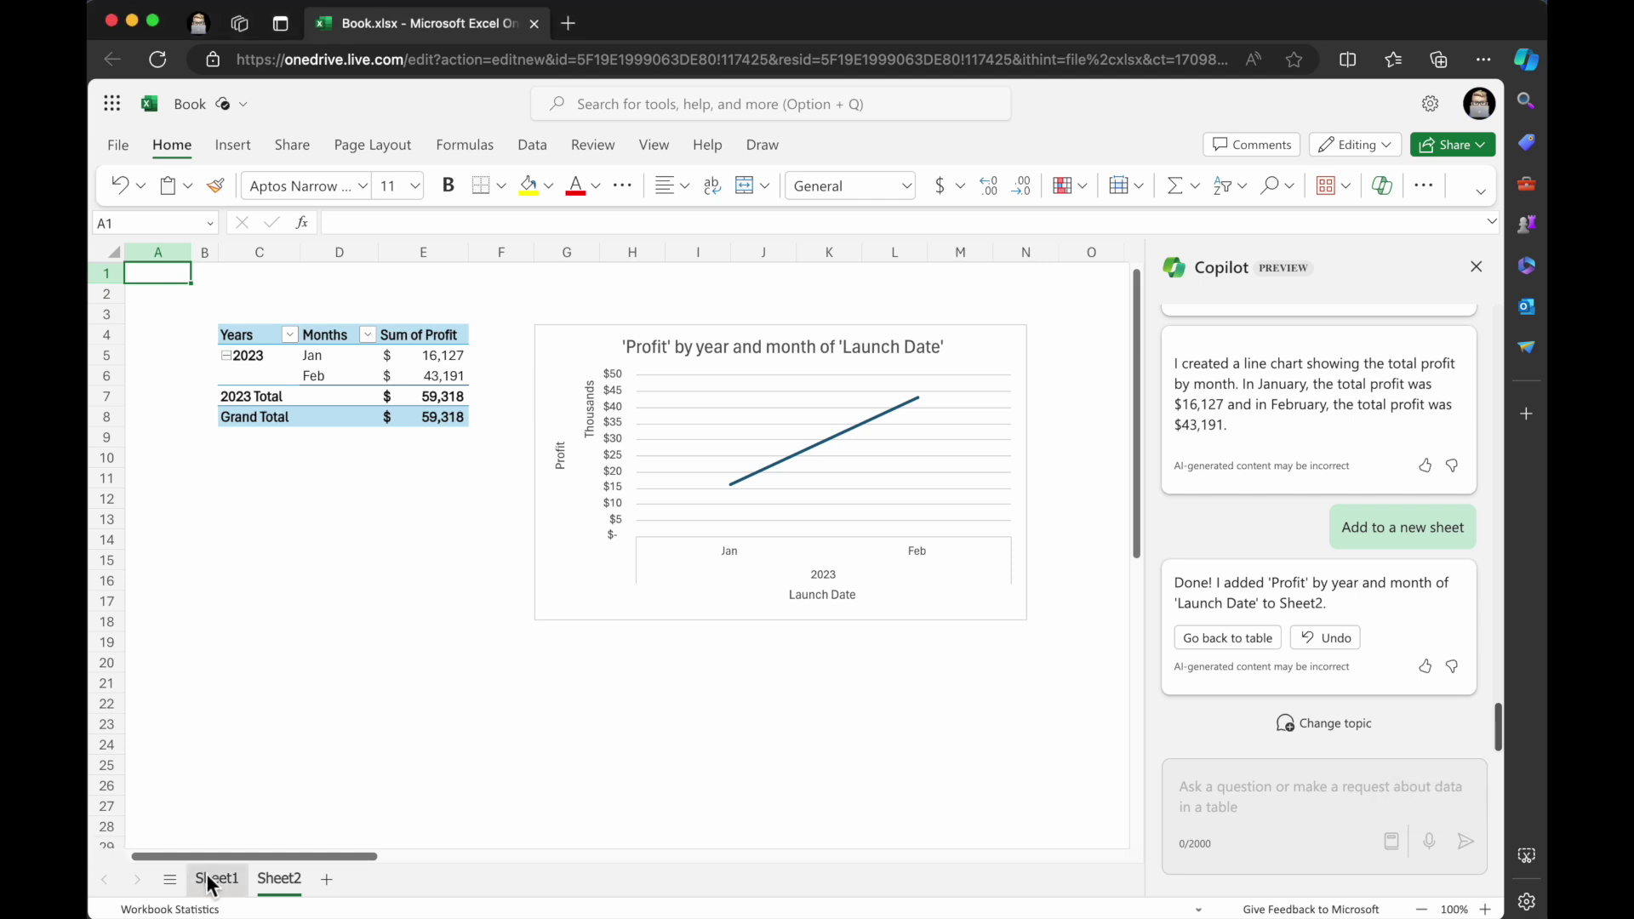
left_click(508, 507)
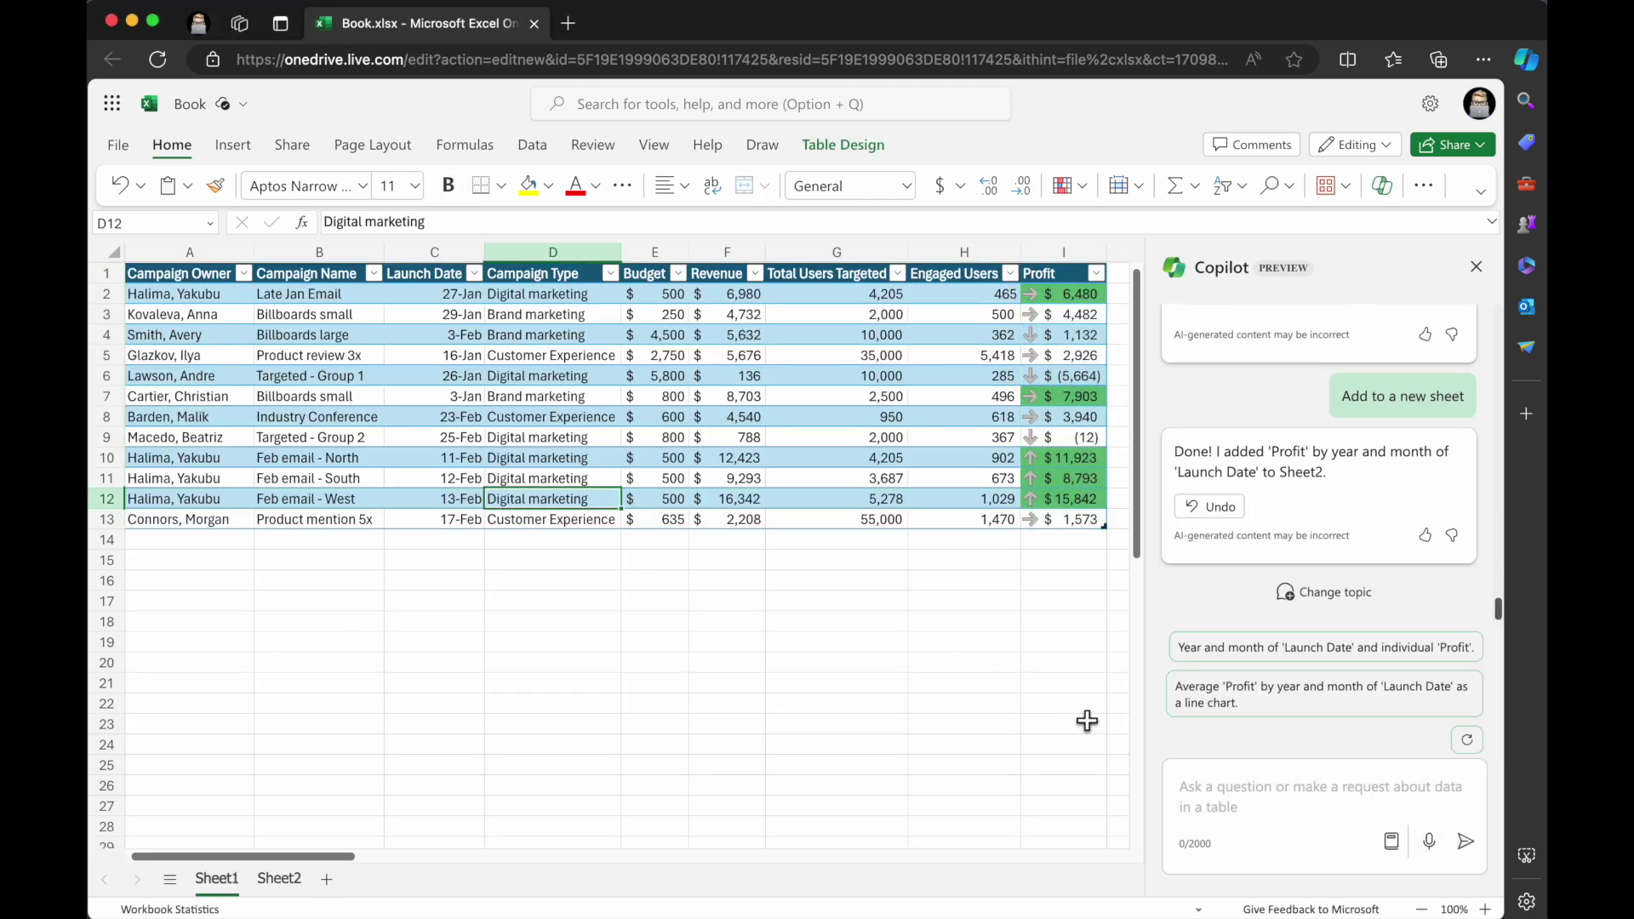
Ask Copilot 'Are there any trends?' and scroll to its Budget outliers at 26-Jan and 29-Jan
left_click(1196, 790)
type("Are there any trends?")
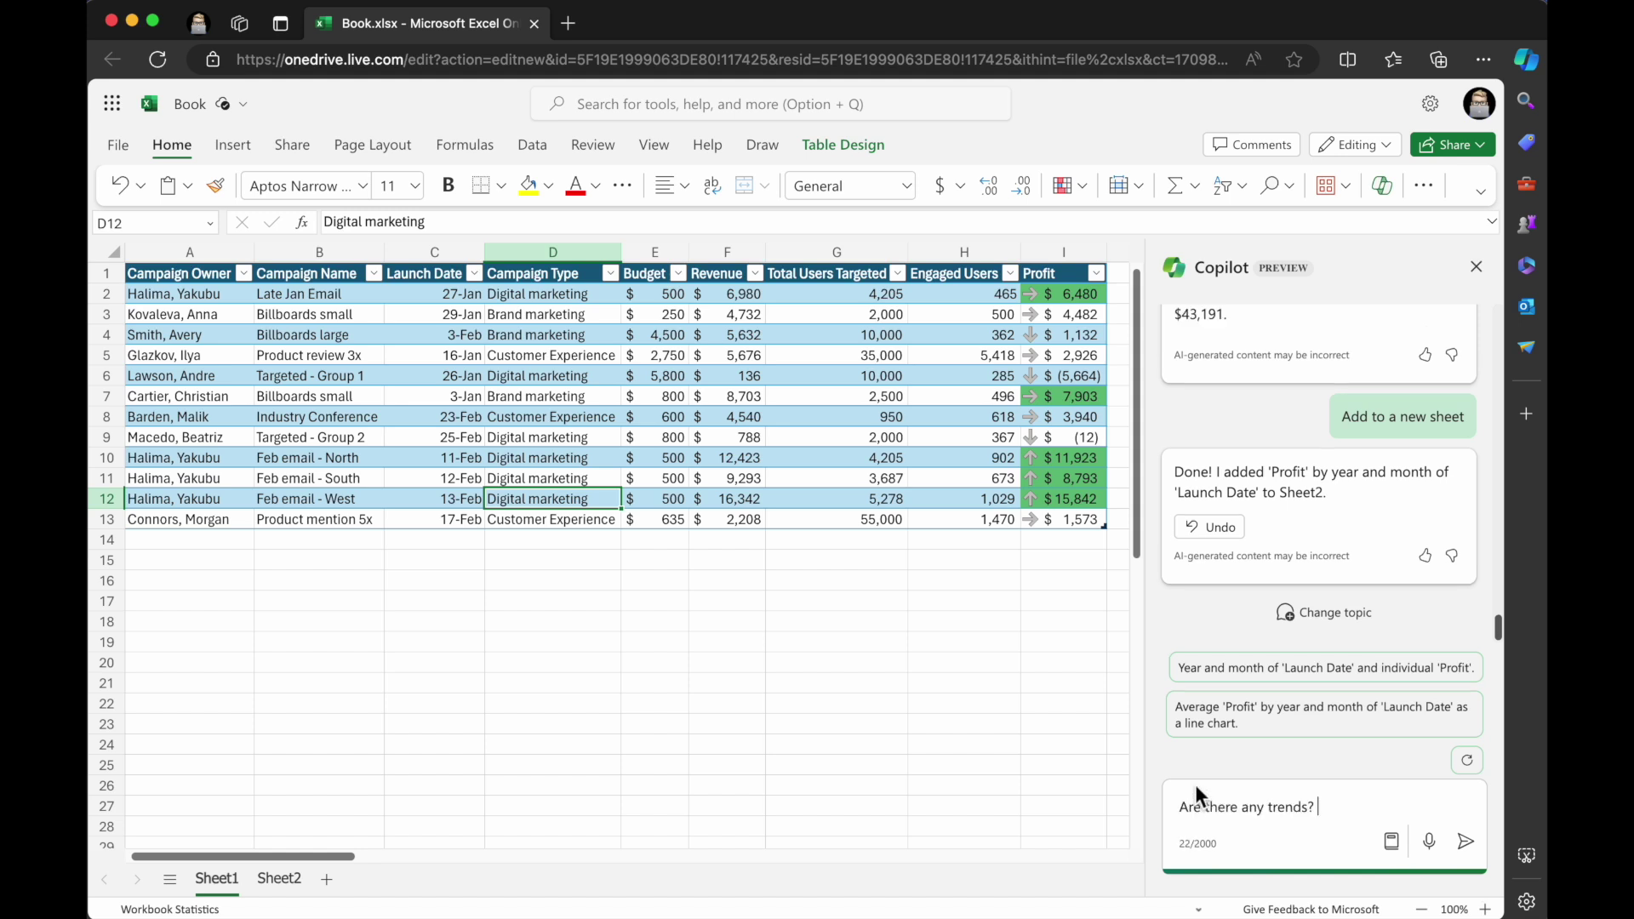
left_click(1465, 842)
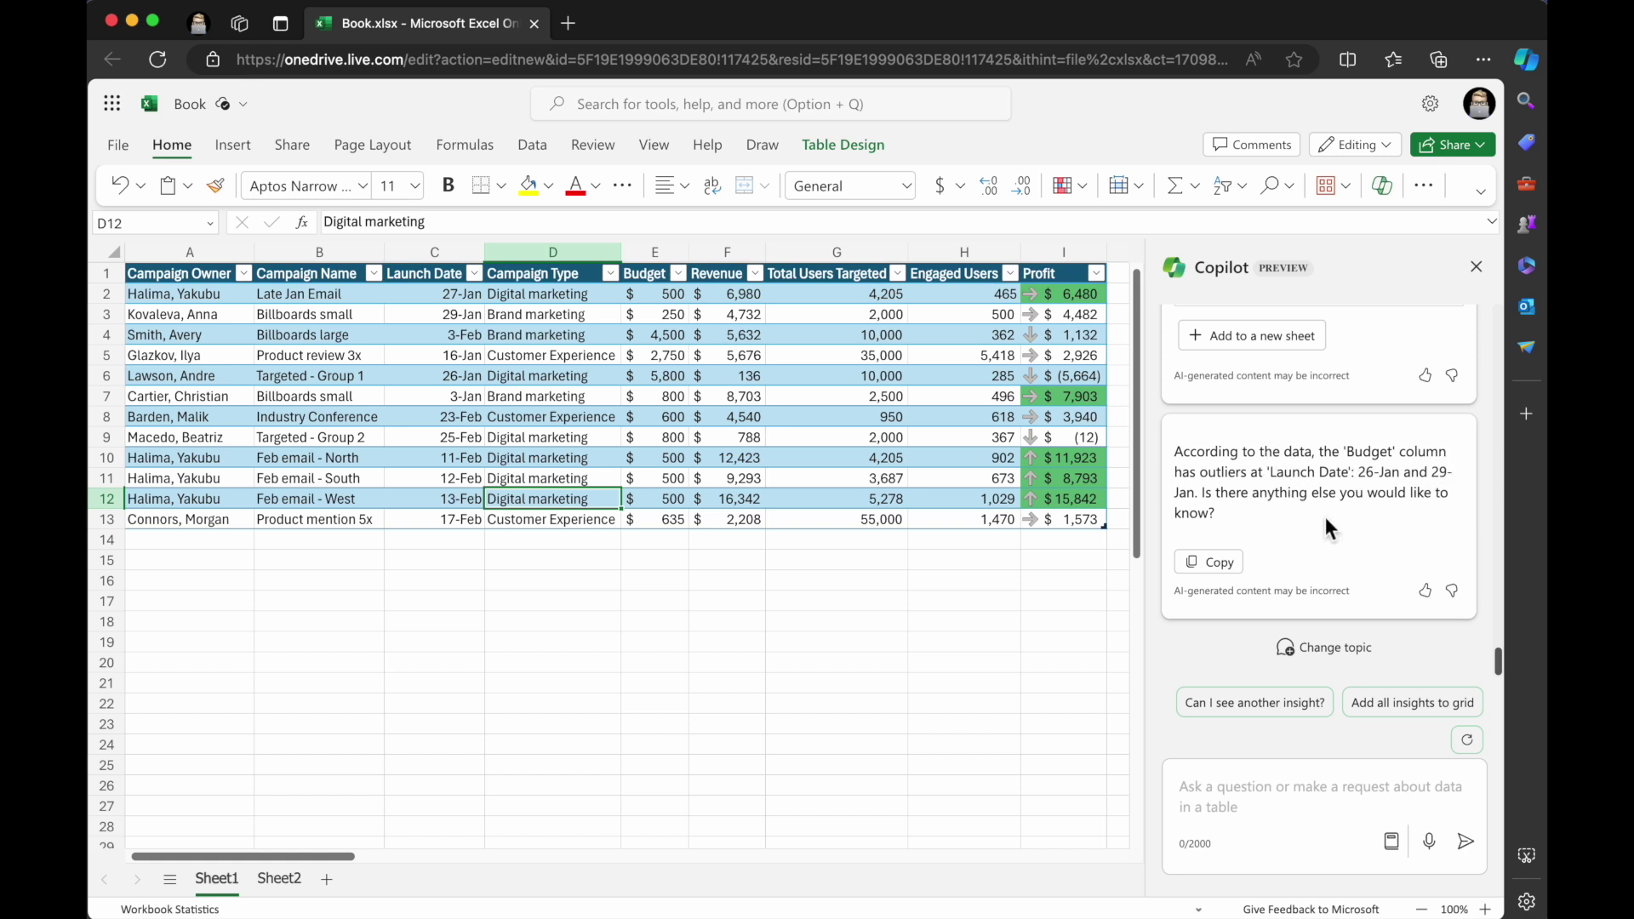
scroll(1325, 519, "up", 5)
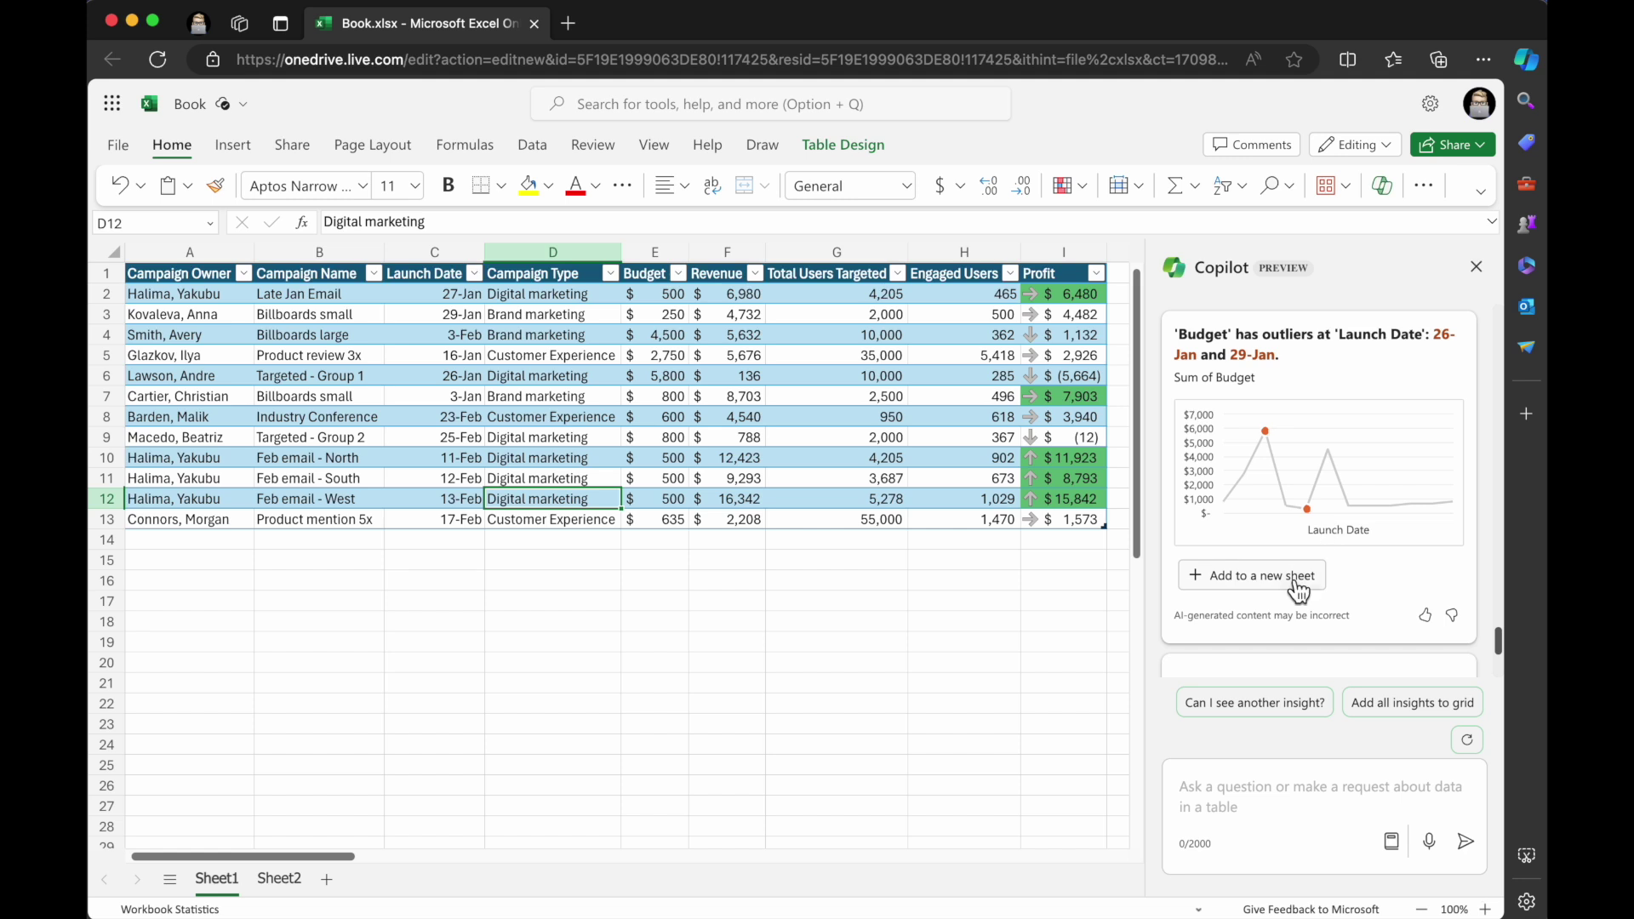
Add Copilot's Sum of Budget outlier chart to a new Sheet3, then return to Sheet1
left_click(1298, 587)
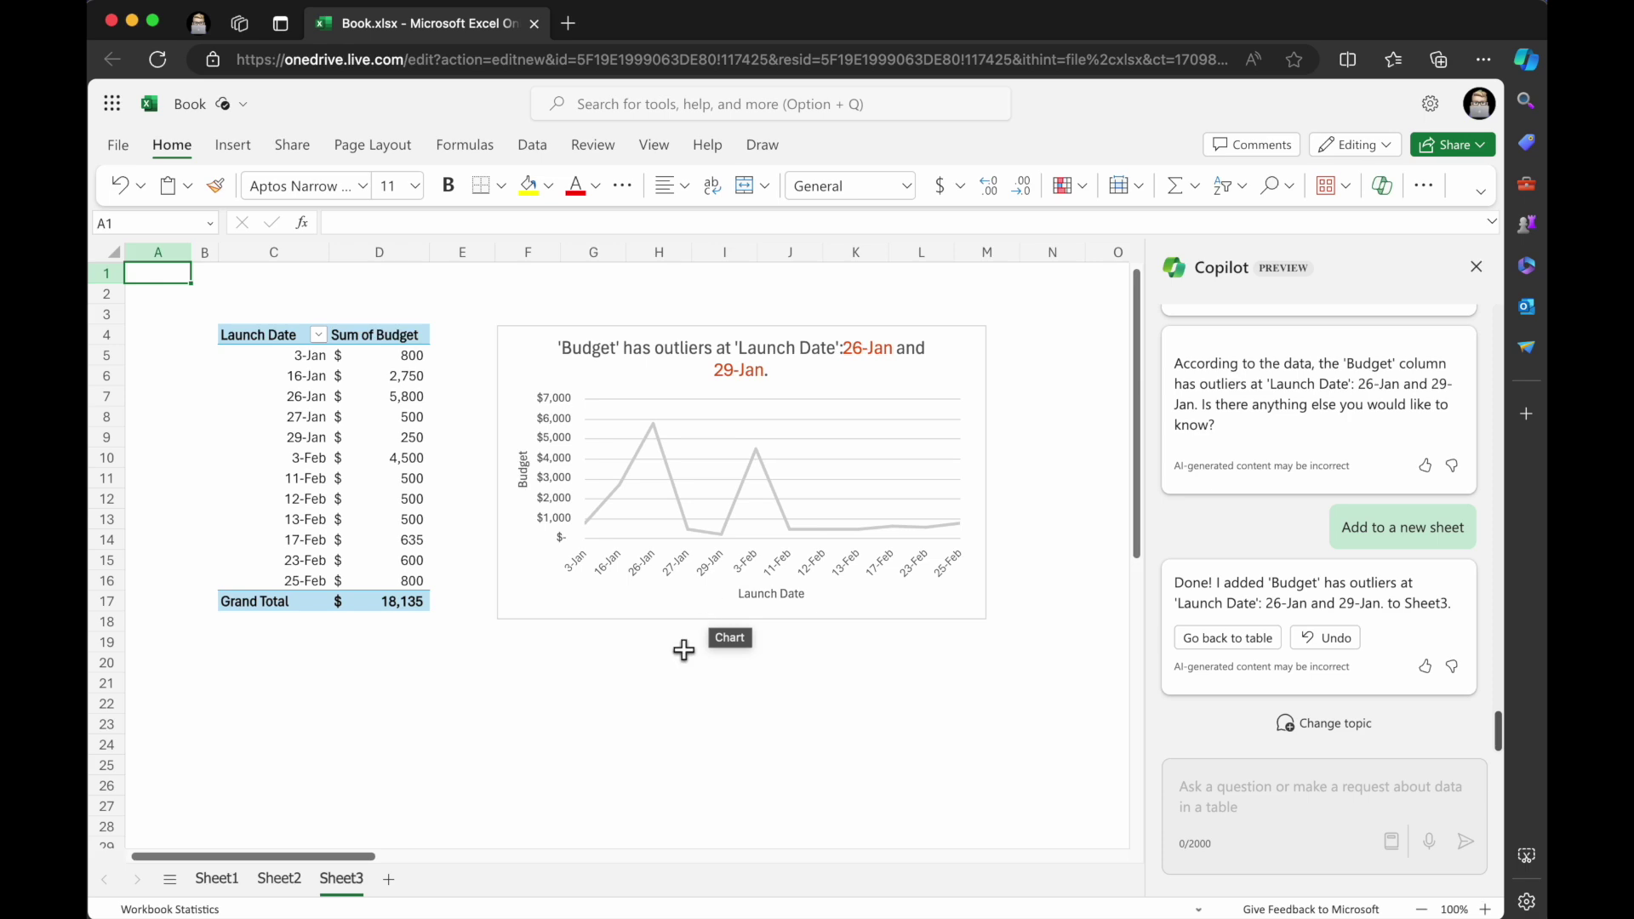
left_click(217, 878)
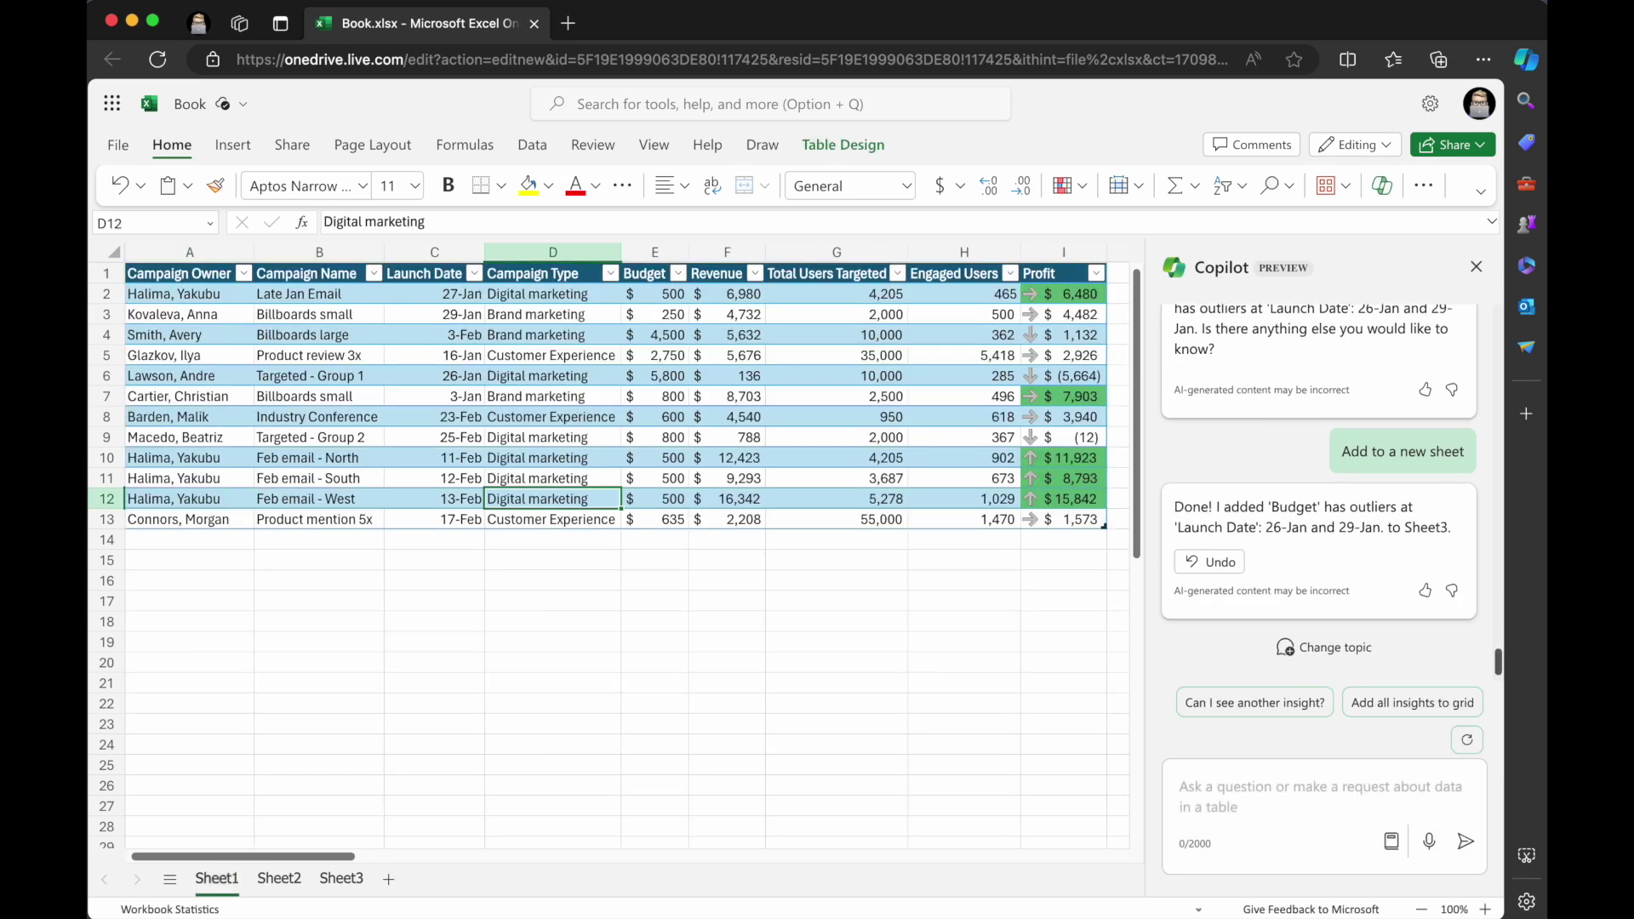